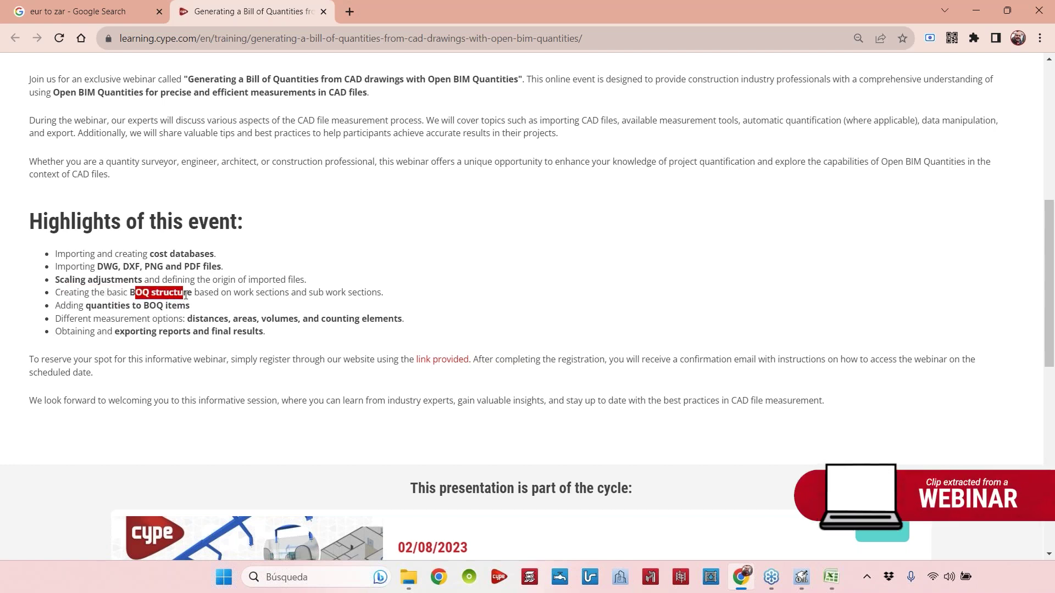
Highlight the 'basic BOQ structure' bullet on the CYPE webinar page.
{"action": "left_click_drag", "start_coordinate": [365, 292], "coordinate": [109, 300]}
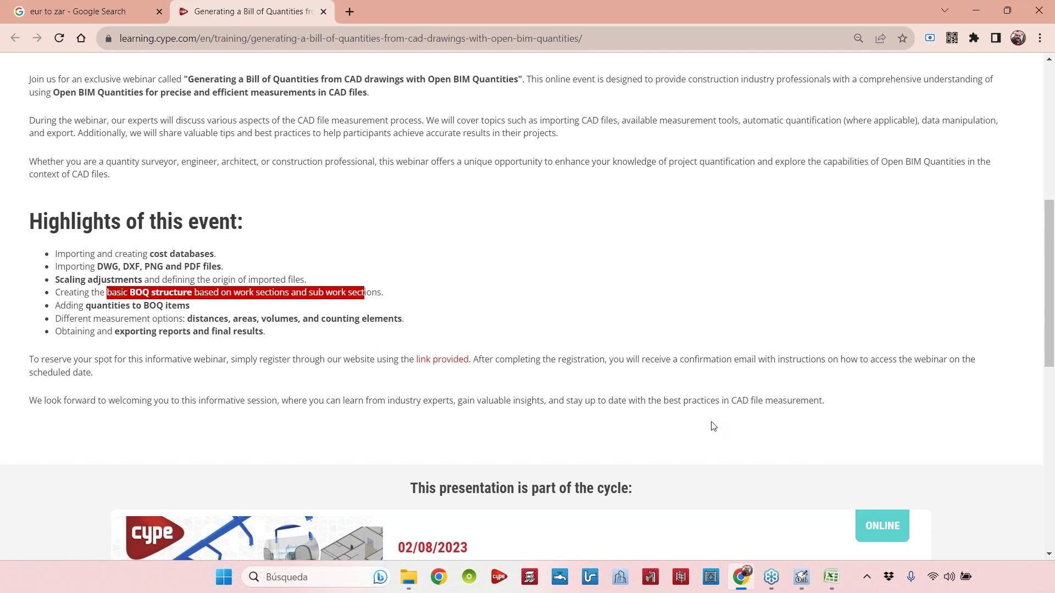
Widen the Bill of quantities panel and view the project database chapters 0–8.
{"action": "left_click", "coordinate": [799, 581]}
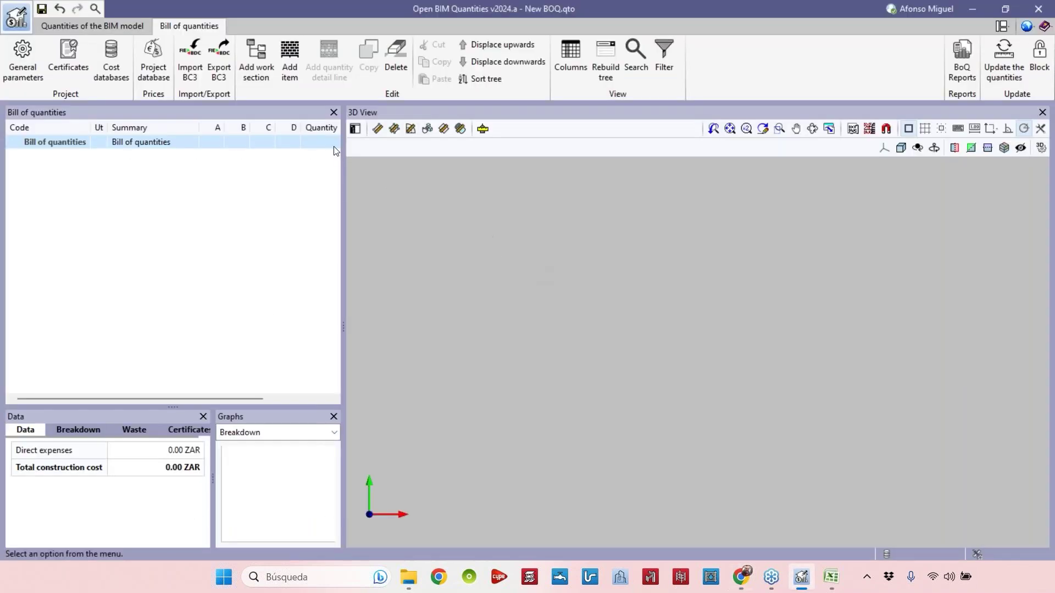
{"action": "left_click_drag", "start_coordinate": [344, 181], "coordinate": [668, 184]}
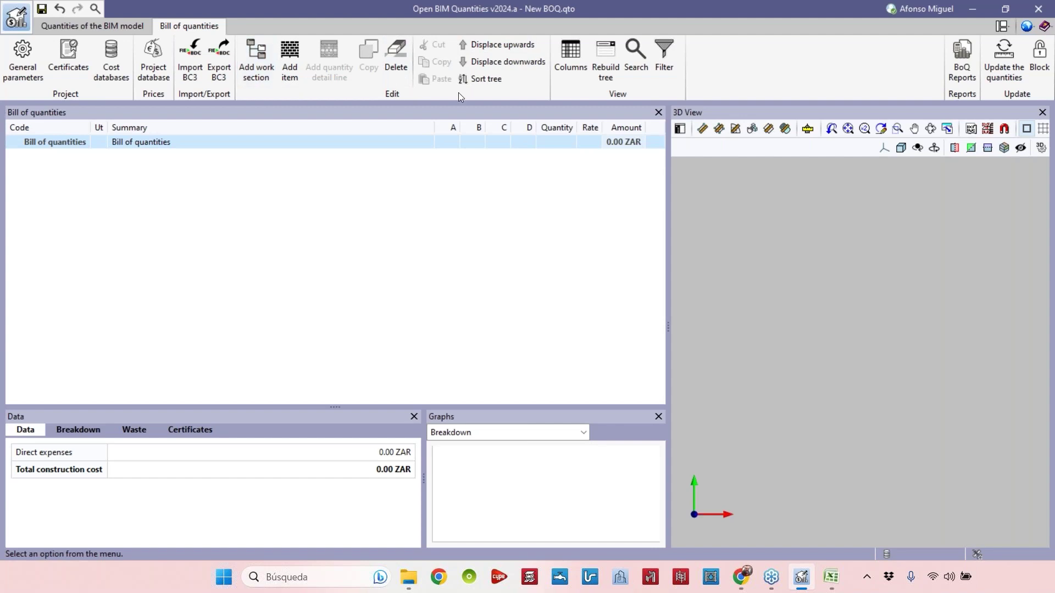
{"action": "left_click", "coordinate": [153, 61]}
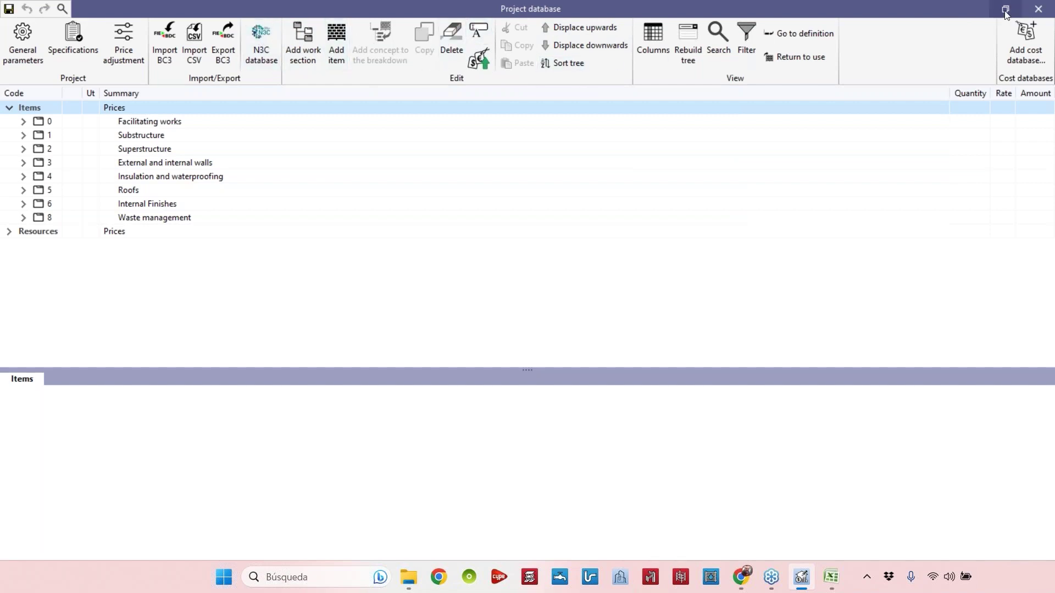
Add work section 0 'Preliminary Works' to the bill of quantities.
{"action": "left_click", "coordinate": [1037, 9]}
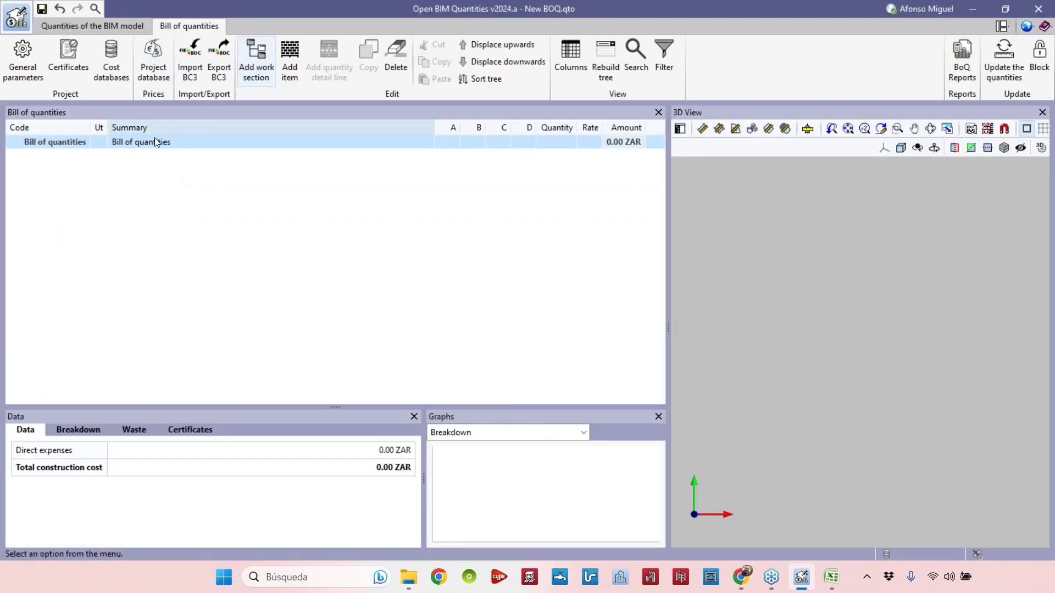
{"action": "left_click", "coordinate": [256, 60]}
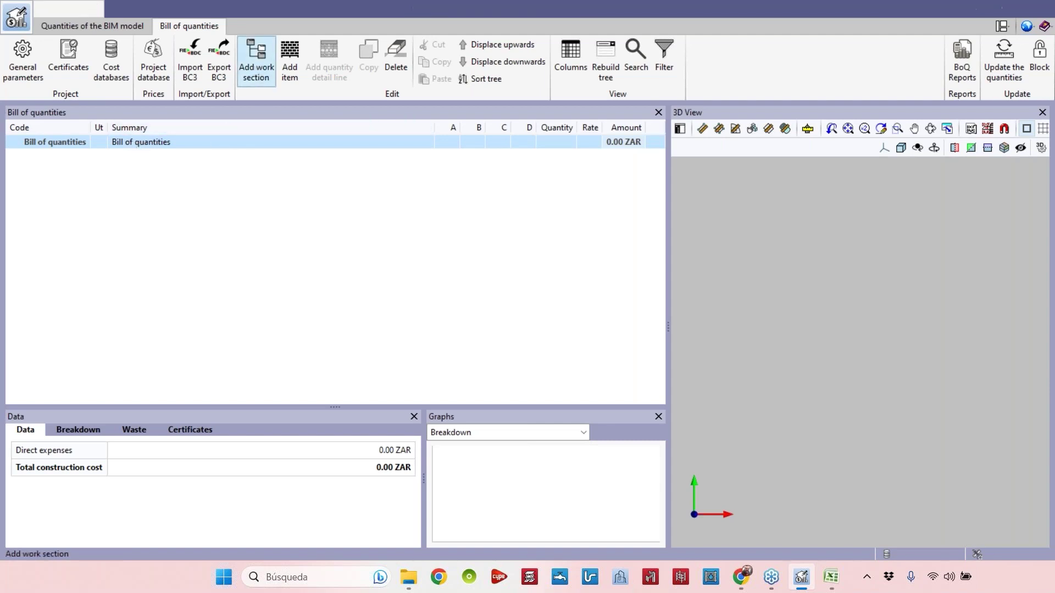
{"action": "type", "text": "0"}
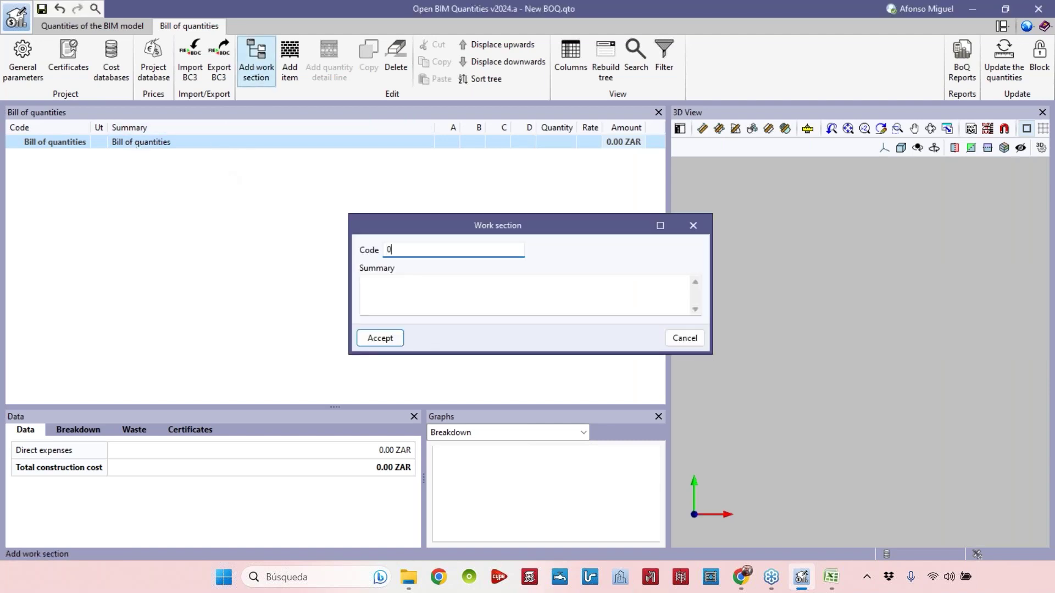
{"action": "left_click", "coordinate": [438, 302]}
{"action": "type", "text": "Prsd"}
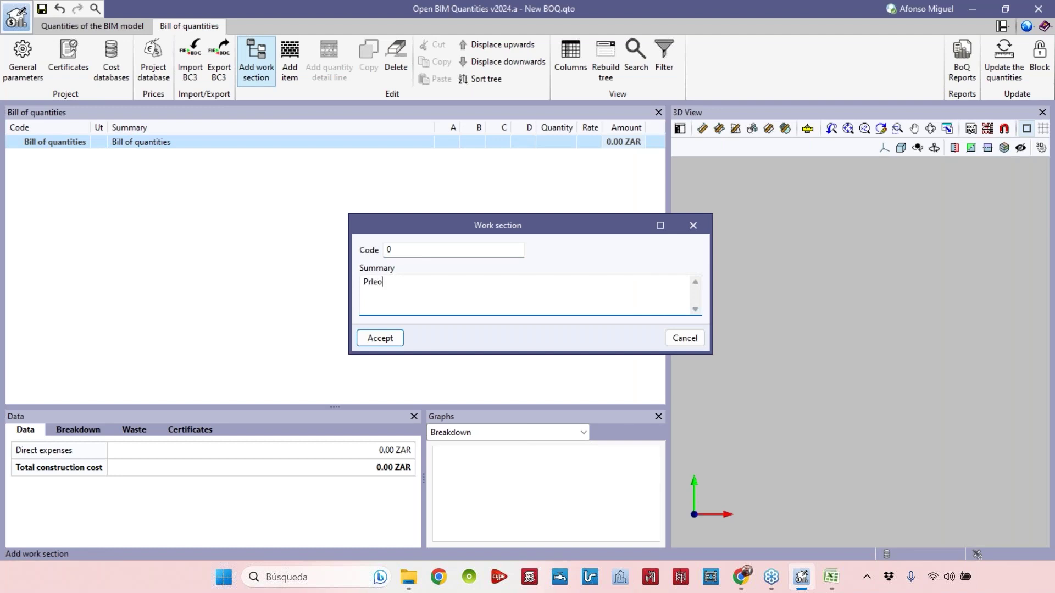
{"action": "key", "text": "BackSpace"}
{"action": "key", "text": "BackSpace"}
{"action": "type", "text": "eliminary Works"}
{"action": "left_click", "coordinate": [396, 336]}
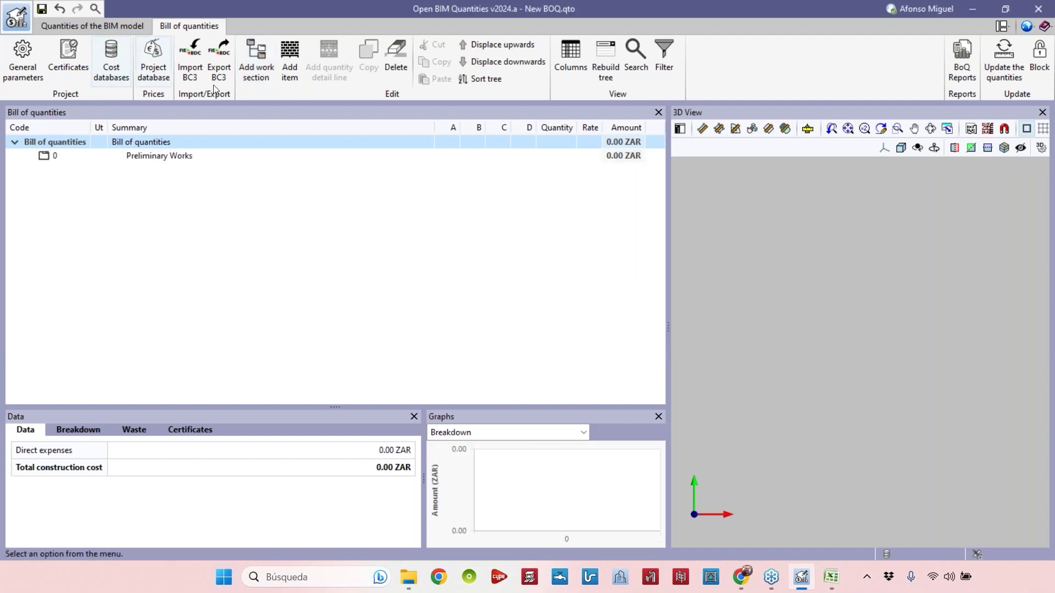
Add work sections 1 'Substructure' and 2 'Superstructure'.
{"action": "left_click", "coordinate": [275, 62]}
{"action": "type", "text": "1"}
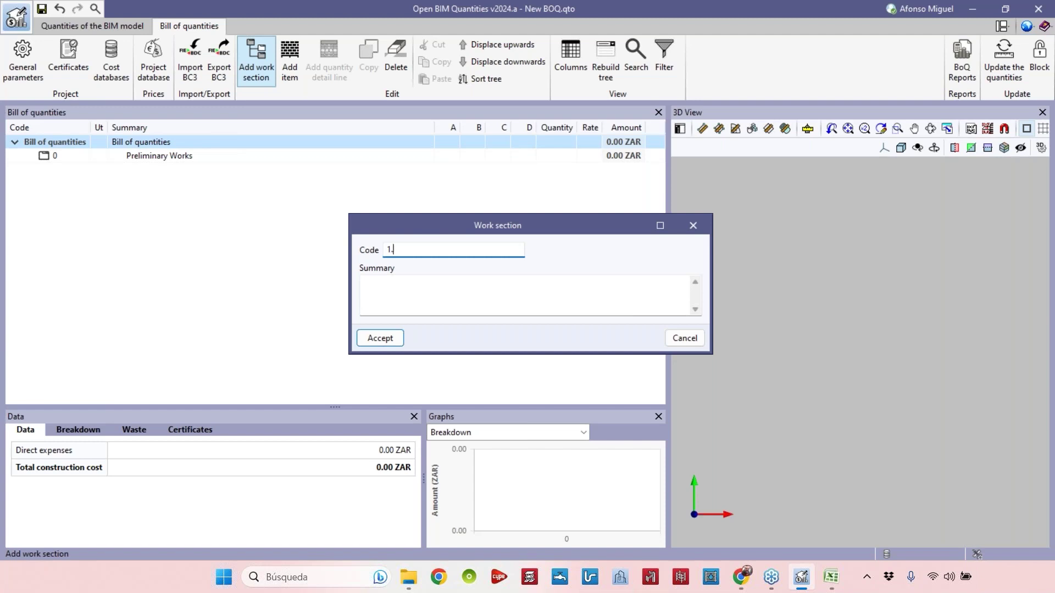
{"action": "left_click", "coordinate": [405, 280]}
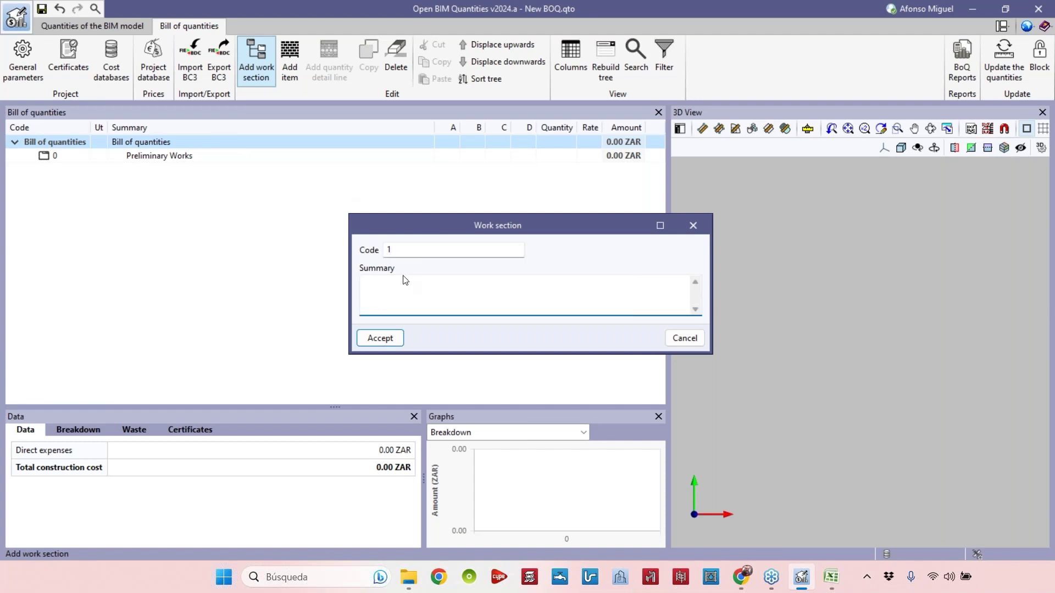
{"action": "type", "text": "Substrcu"}
{"action": "key", "text": "BackSpace"}
{"action": "key", "text": "BackSpace"}
{"action": "key", "text": "BackSpace"}
{"action": "key", "text": "BackSpace"}
{"action": "type", "text": "ructure"}
{"action": "left_click", "coordinate": [379, 343]}
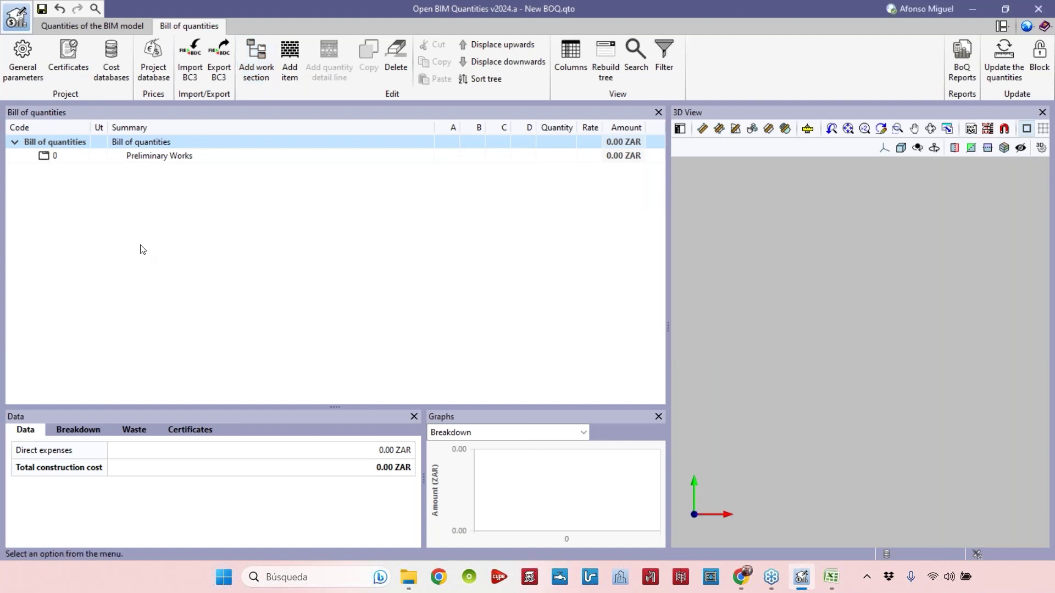
{"action": "left_click", "coordinate": [255, 76]}
{"action": "type", "text": "2."}
{"action": "left_click", "coordinate": [363, 282]}
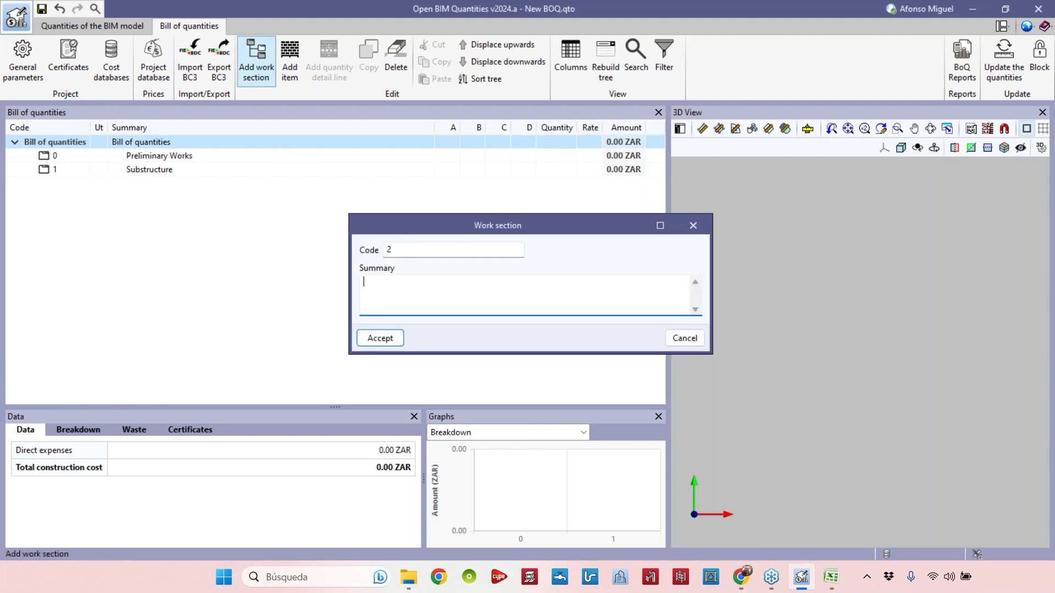
{"action": "type", "text": "Superstructure"}
{"action": "left_click", "coordinate": [380, 338]}
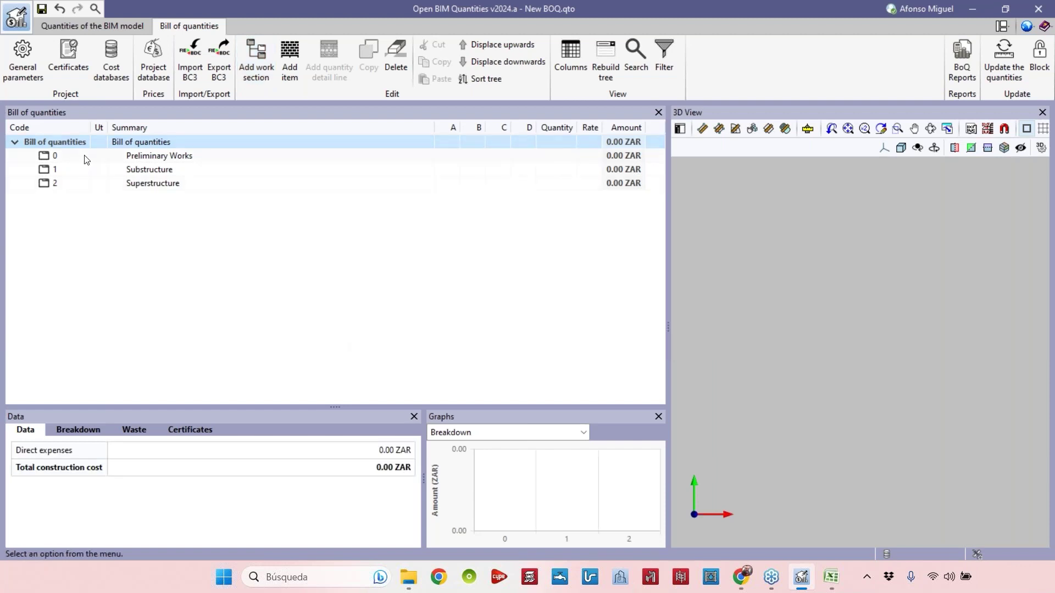
Add section 3 'External and internal walls', correcting its code to 3 in the Data panel.
{"action": "left_click", "coordinate": [269, 57]}
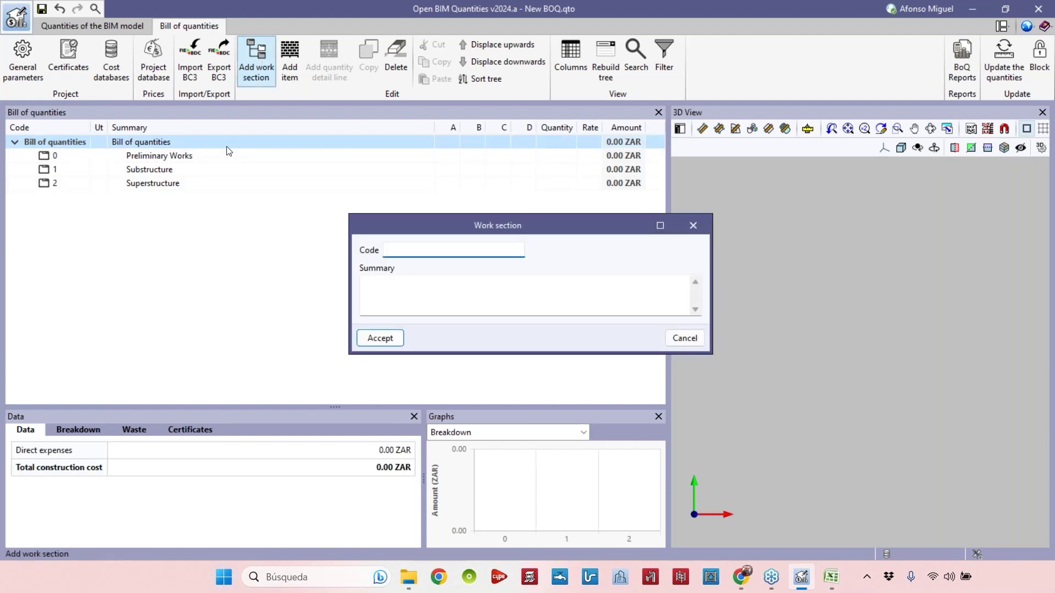
{"action": "type", "text": "External and internal walls"}
{"action": "left_click", "coordinate": [378, 336]}
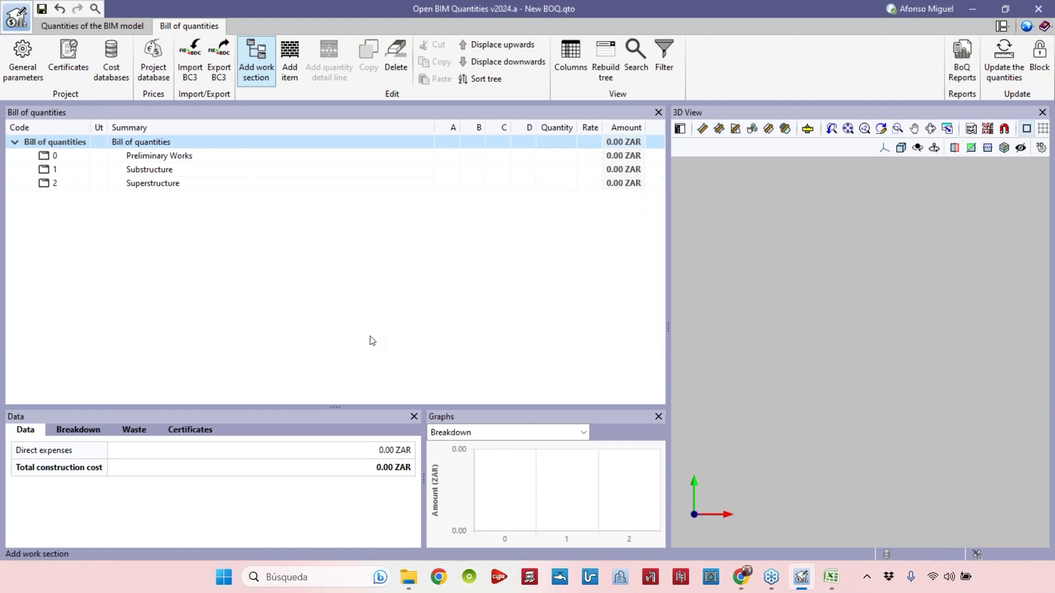
{"action": "left_click", "coordinate": [134, 197]}
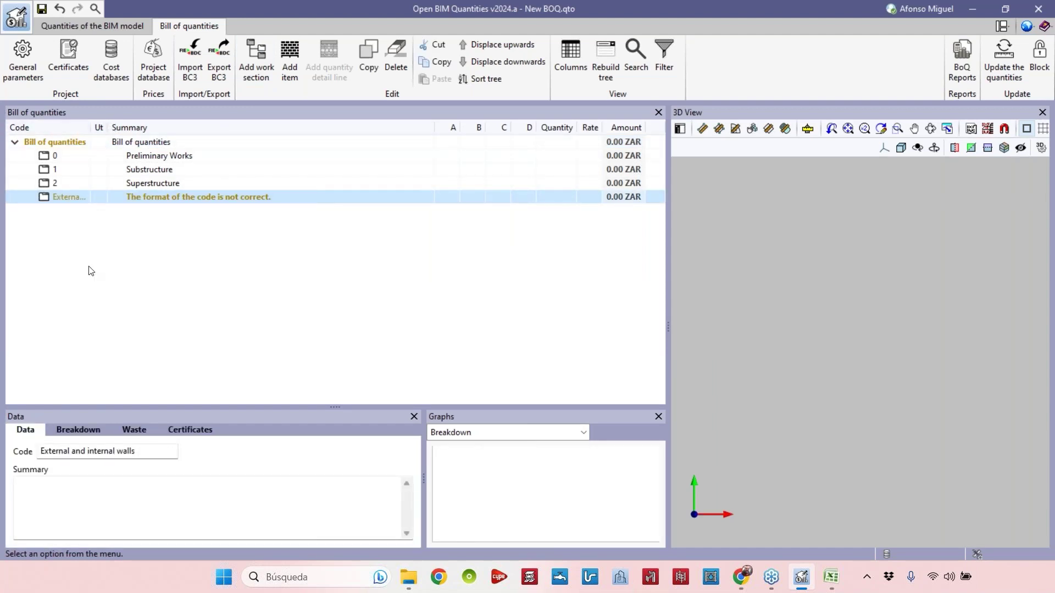
{"action": "triple_click", "coordinate": [122, 450]}
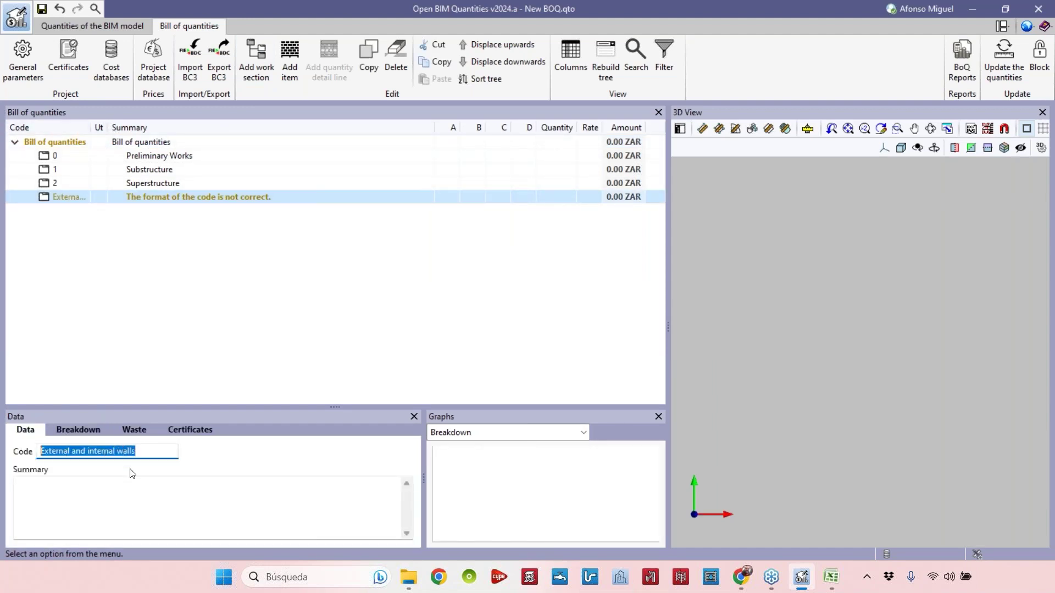
{"action": "key", "text": "ctrl+x"}
{"action": "left_click", "coordinate": [117, 483]}
{"action": "key", "text": "ctrl+v"}
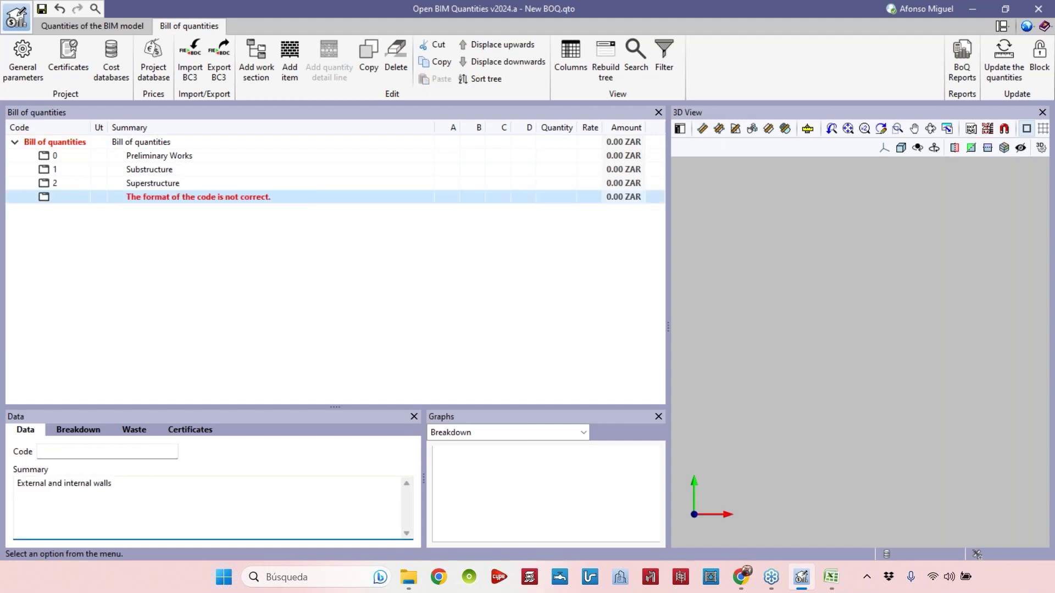
{"action": "left_click", "coordinate": [107, 451]}
{"action": "type", "text": "3"}
{"action": "left_click", "coordinate": [178, 505]}
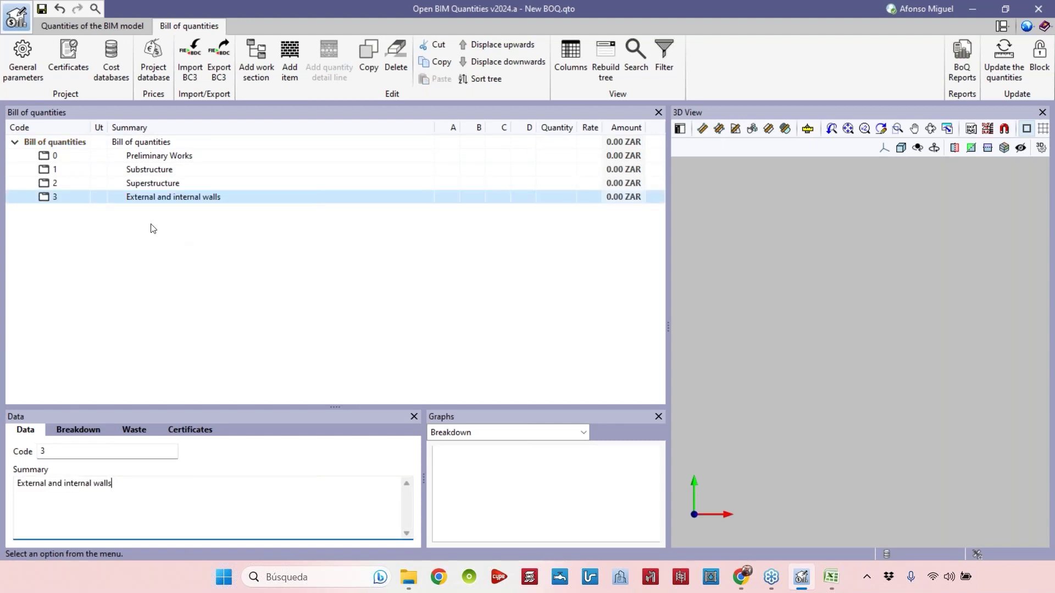
{"action": "left_click", "coordinate": [156, 65]}
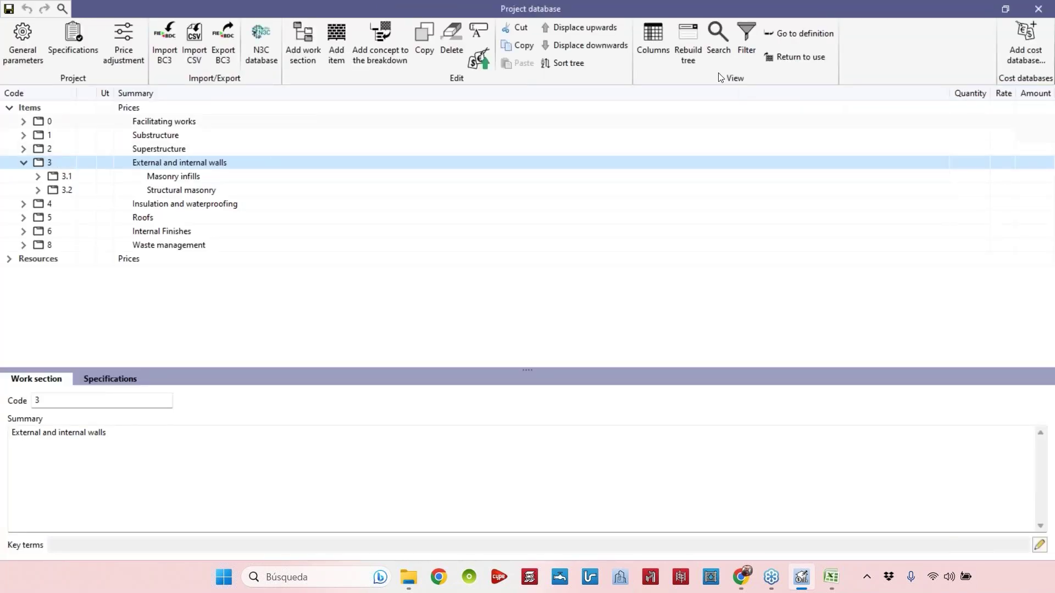
{"action": "left_click", "coordinate": [1038, 9]}
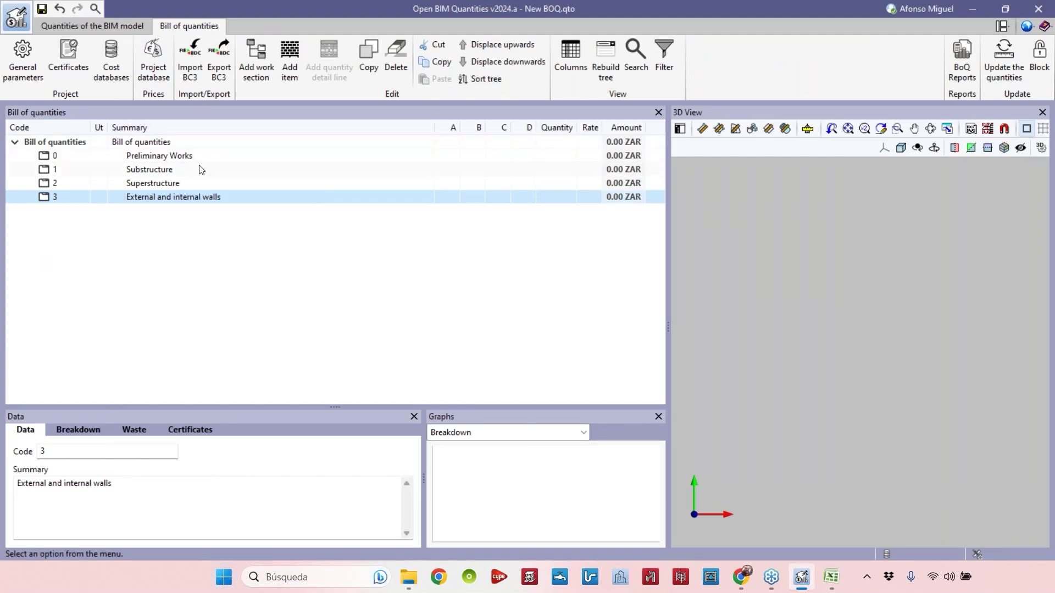
{"action": "left_click", "coordinate": [162, 75]}
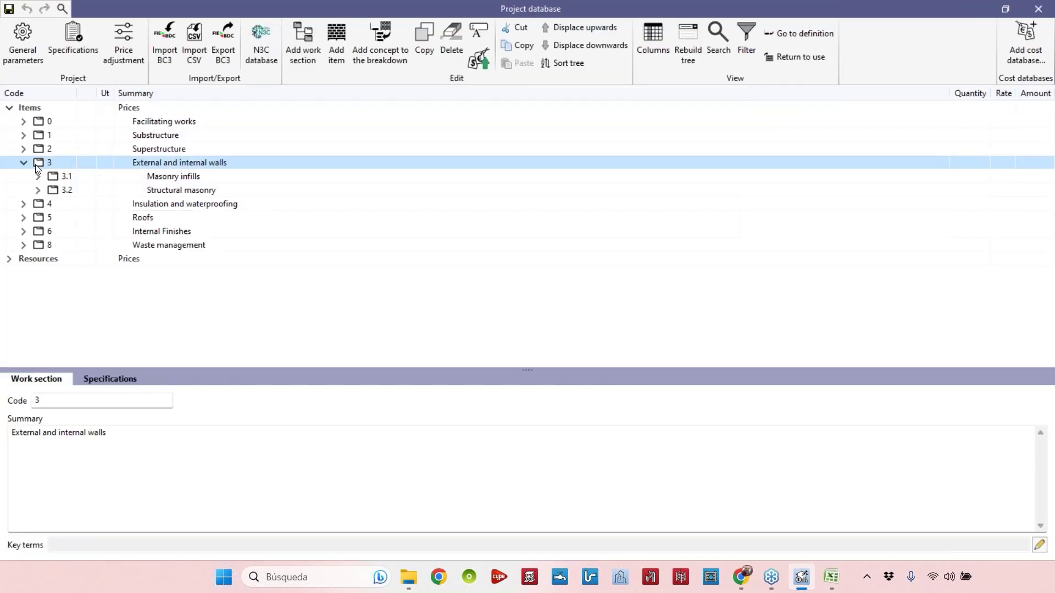
{"action": "left_click", "coordinate": [24, 163]}
{"action": "left_click", "coordinate": [1046, 13]}
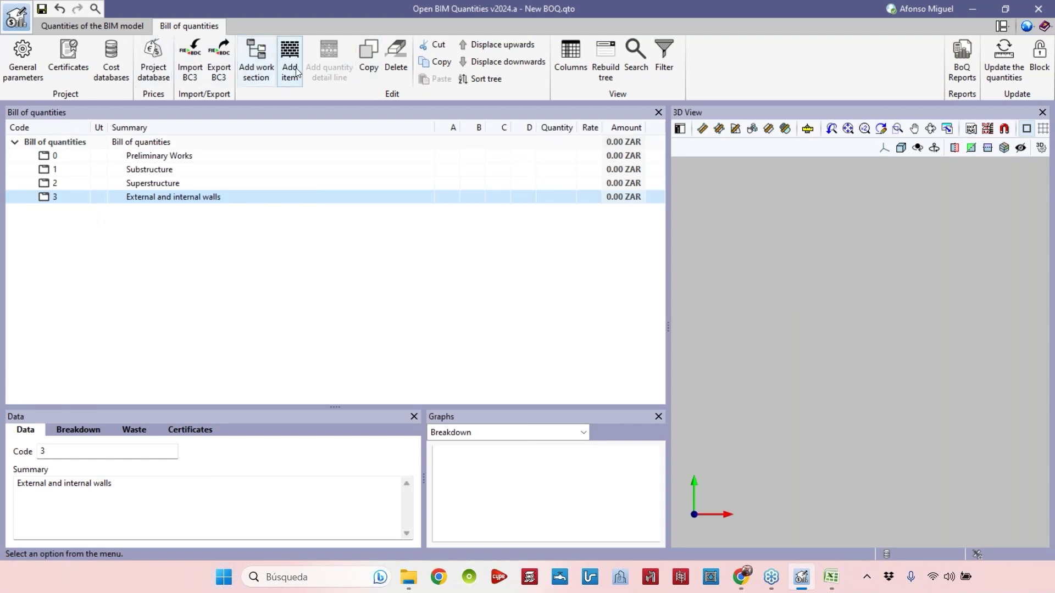
Add work sections 4 'Insulation and waterproofing' and 5 'Roofs' under the bill root.
{"action": "left_click", "coordinate": [53, 143]}
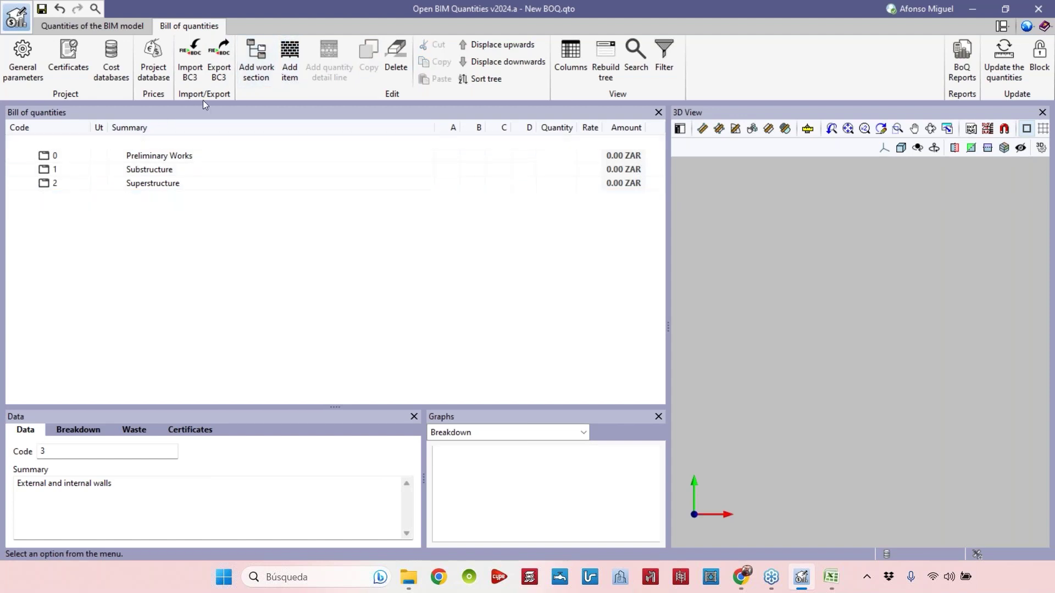
{"action": "left_click", "coordinate": [242, 71]}
{"action": "type", "text": "4"}
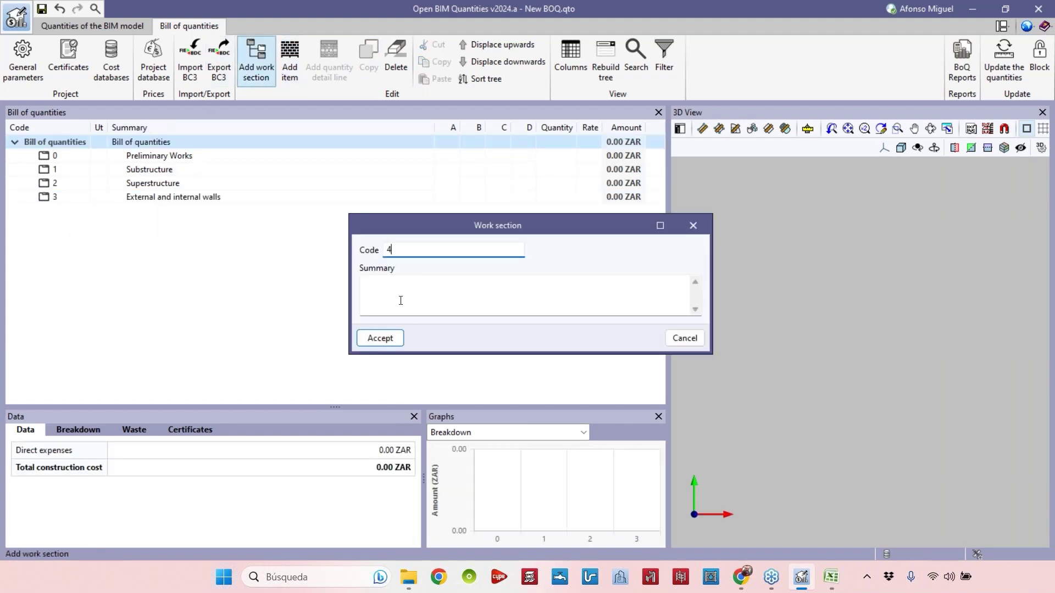
{"action": "left_click", "coordinate": [400, 301]}
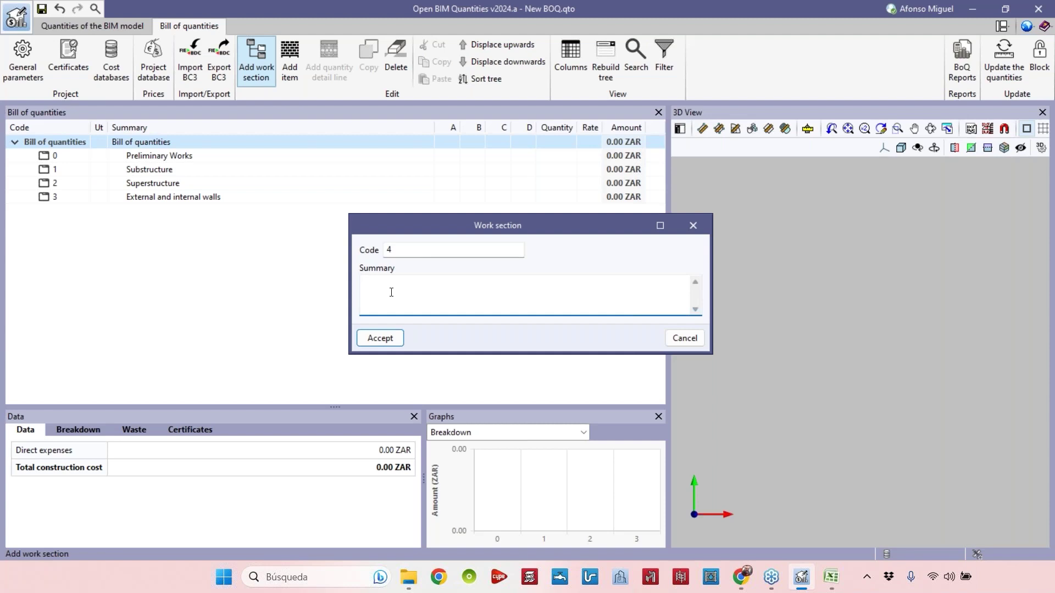
{"action": "type", "text": "Insulation and waterproofing"}
{"action": "left_click", "coordinate": [379, 337]}
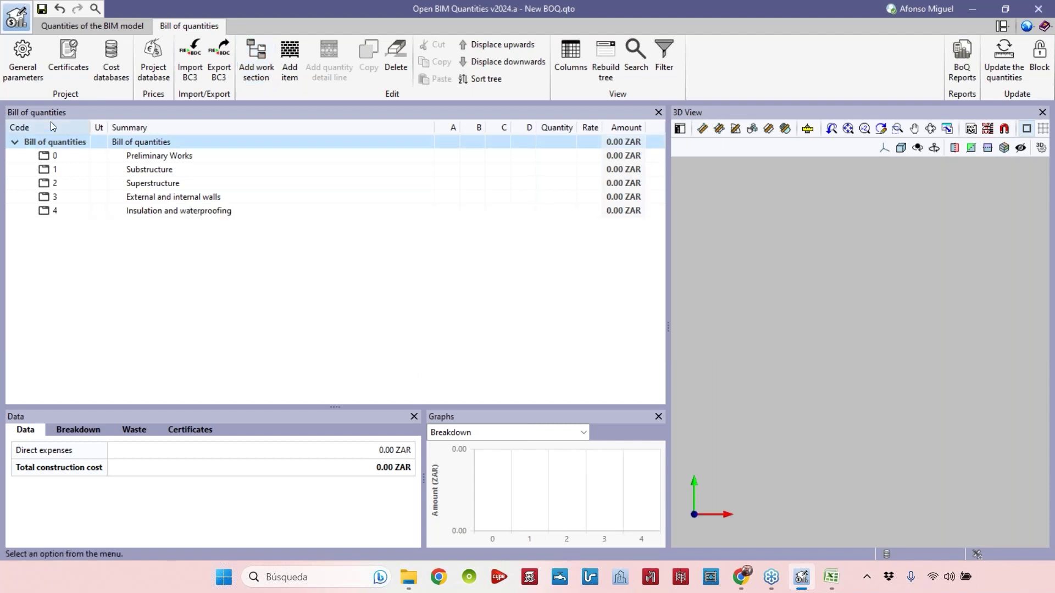
{"action": "left_click", "coordinate": [256, 67]}
{"action": "left_click", "coordinate": [462, 292]}
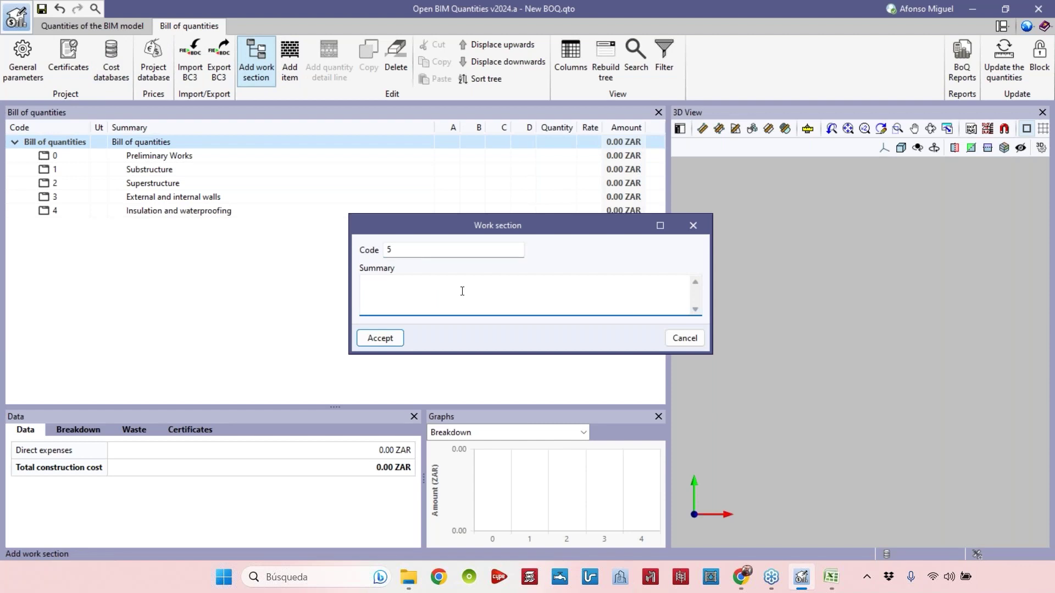
{"action": "type", "text": "Roofs"}
{"action": "left_click", "coordinate": [380, 338]}
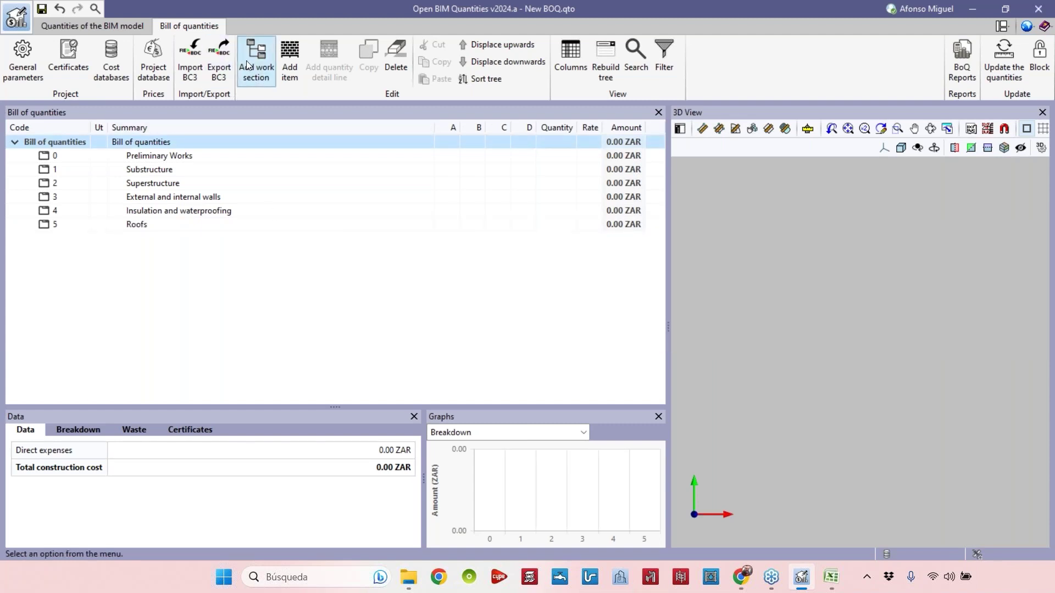
Add work sections 6 'Internal finishes' and 7 'External works'.
{"action": "left_click", "coordinate": [246, 65]}
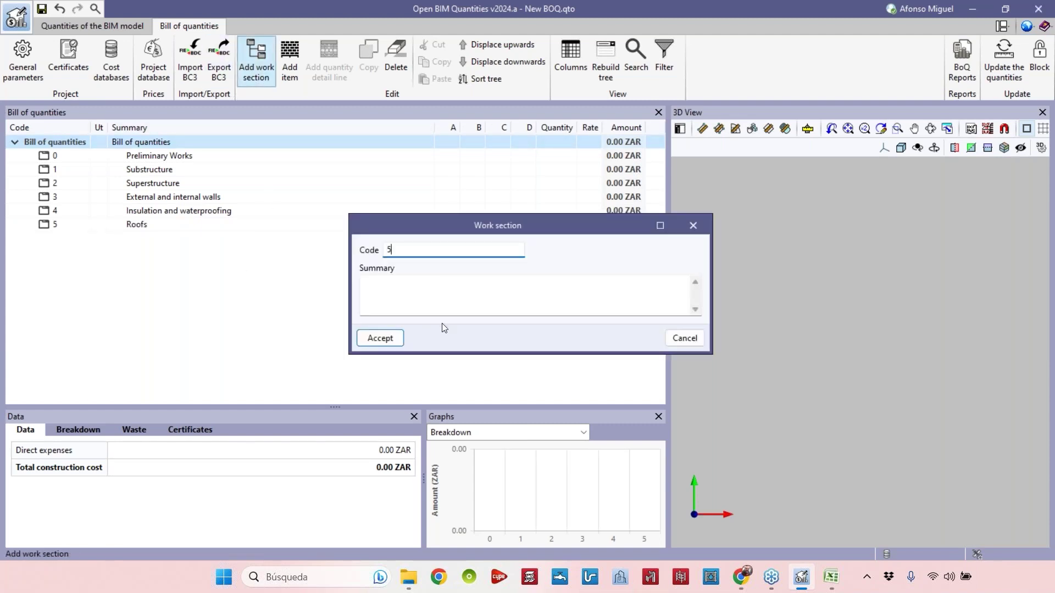
{"action": "left_click", "coordinate": [471, 297]}
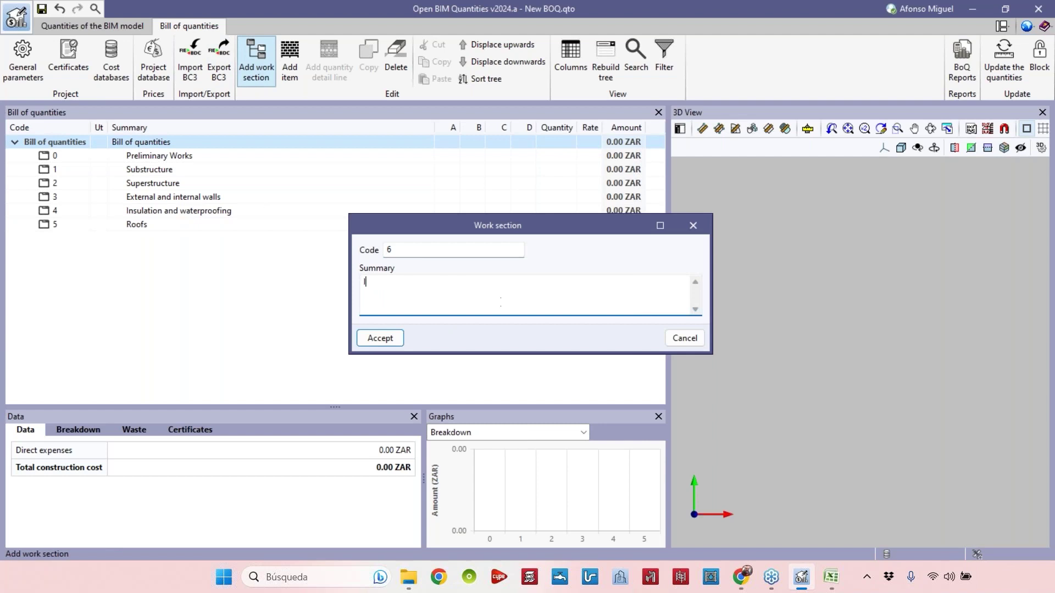
{"action": "type", "text": "Internal finishes"}
{"action": "left_click", "coordinate": [377, 338]}
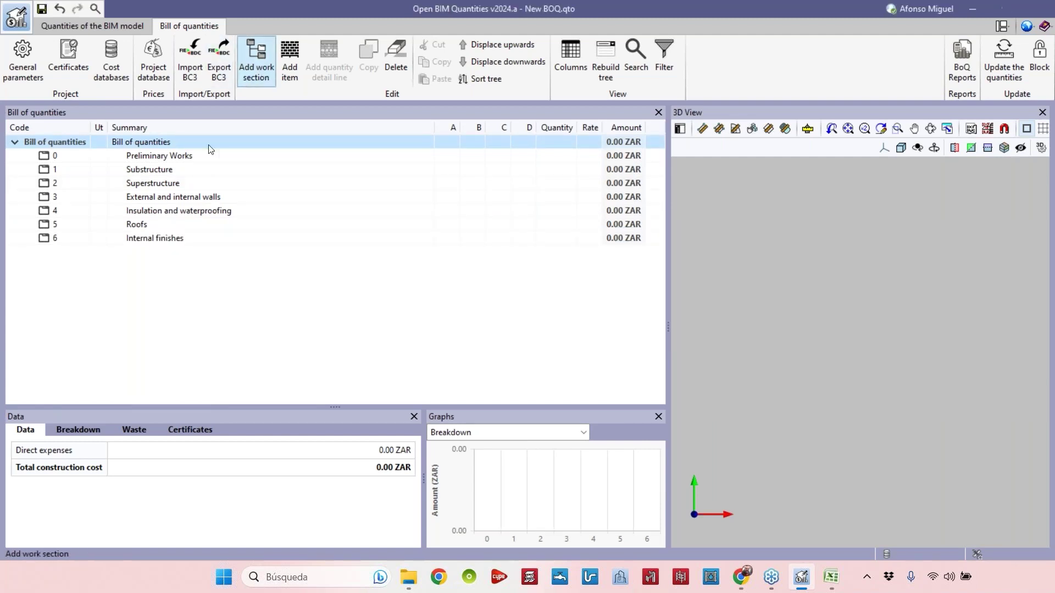
{"action": "type", "text": "7"}
{"action": "left_click", "coordinate": [516, 276]}
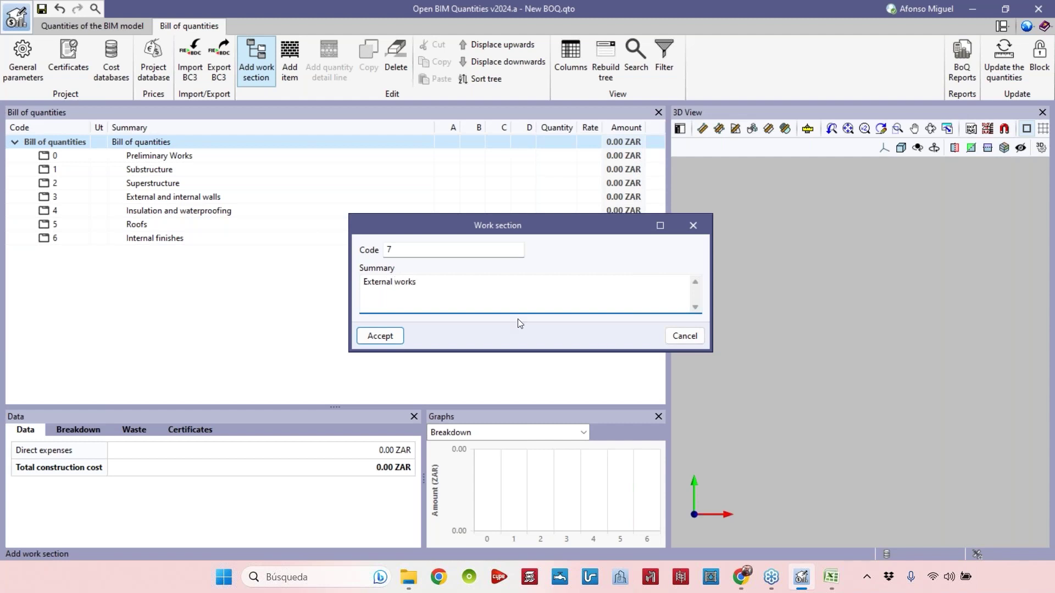
{"action": "left_click", "coordinate": [380, 336]}
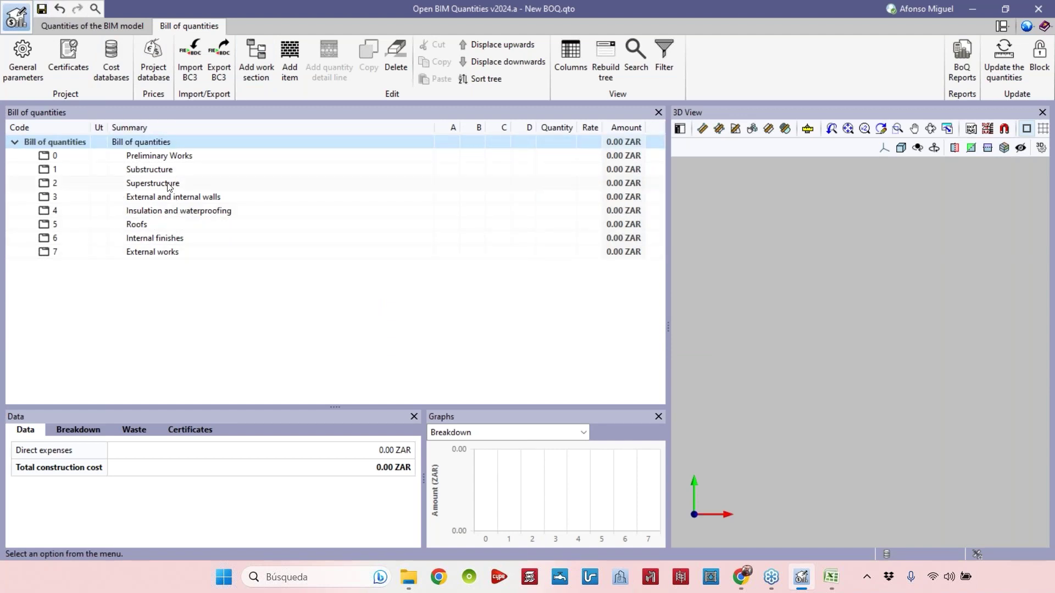
Enlarge the data and graph panels and open a new Item form under 2 Superstructure.
{"action": "left_click_drag", "start_coordinate": [317, 407], "coordinate": [317, 353]}
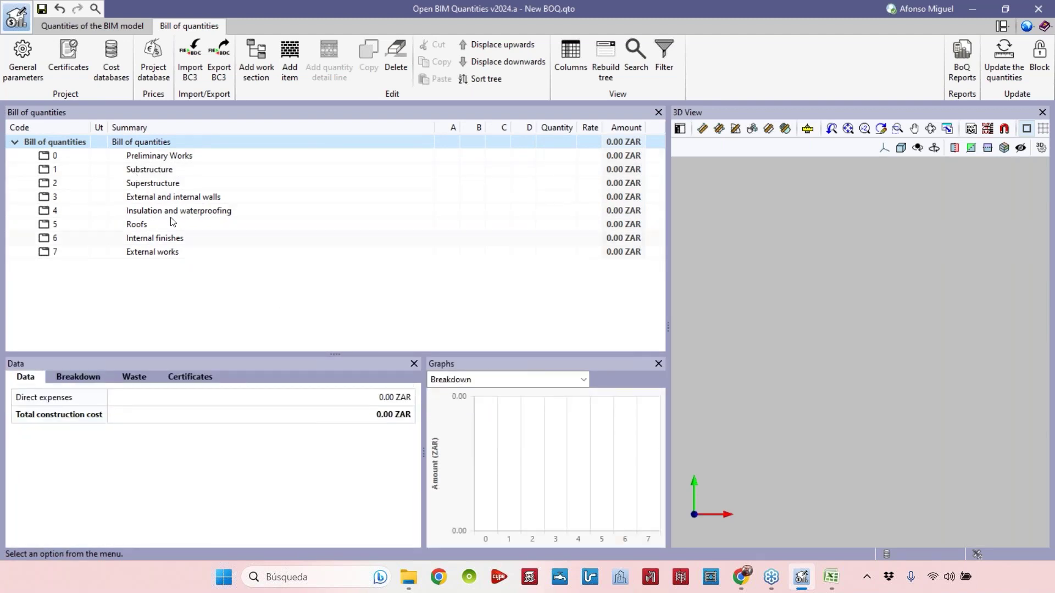
{"action": "left_click", "coordinate": [135, 184]}
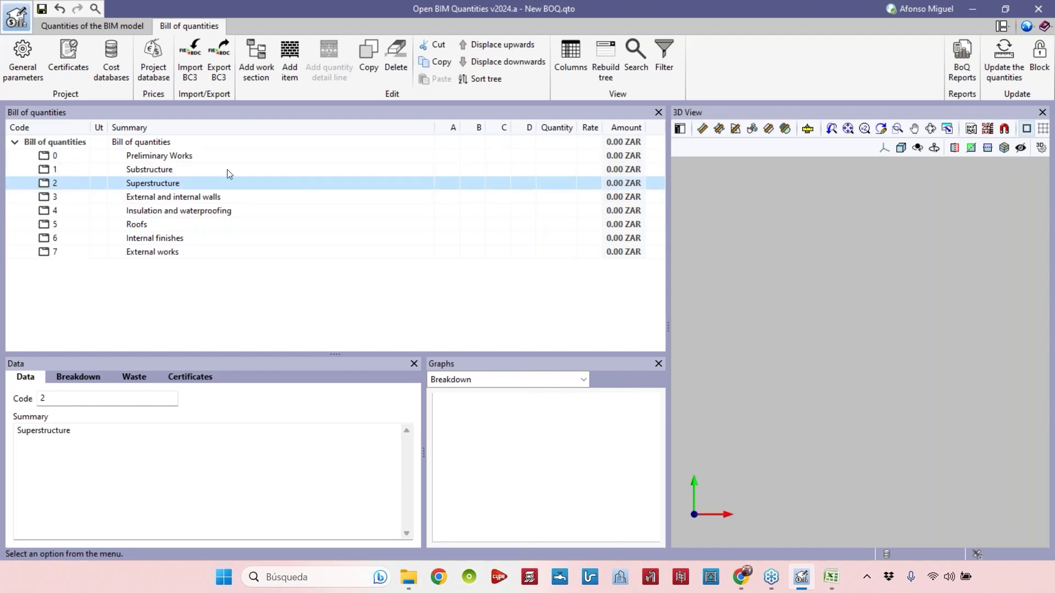
{"action": "left_click", "coordinate": [289, 60]}
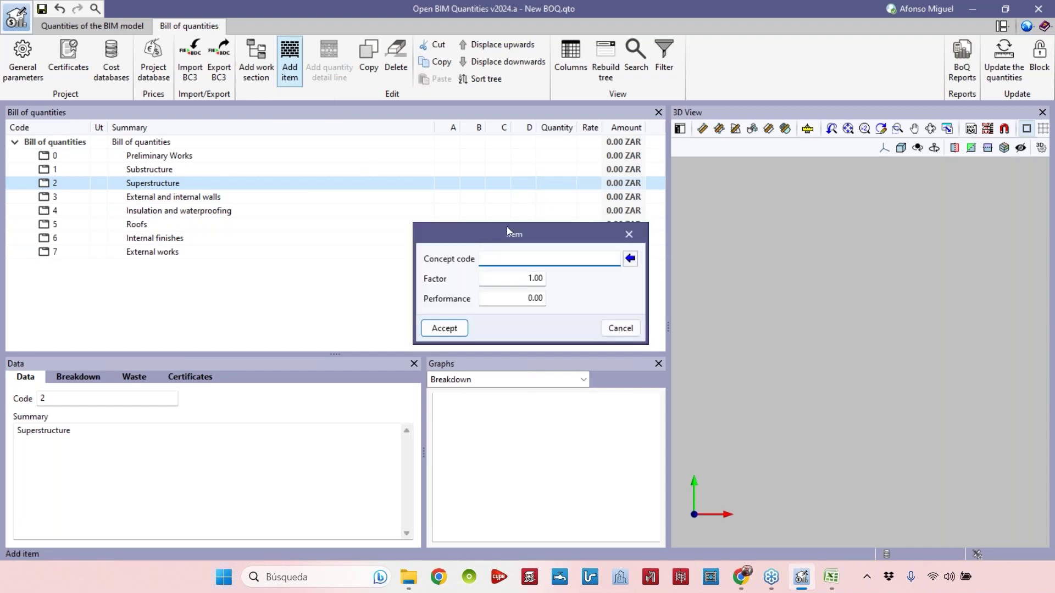
{"action": "left_click_drag", "start_coordinate": [500, 234], "coordinate": [550, 209]}
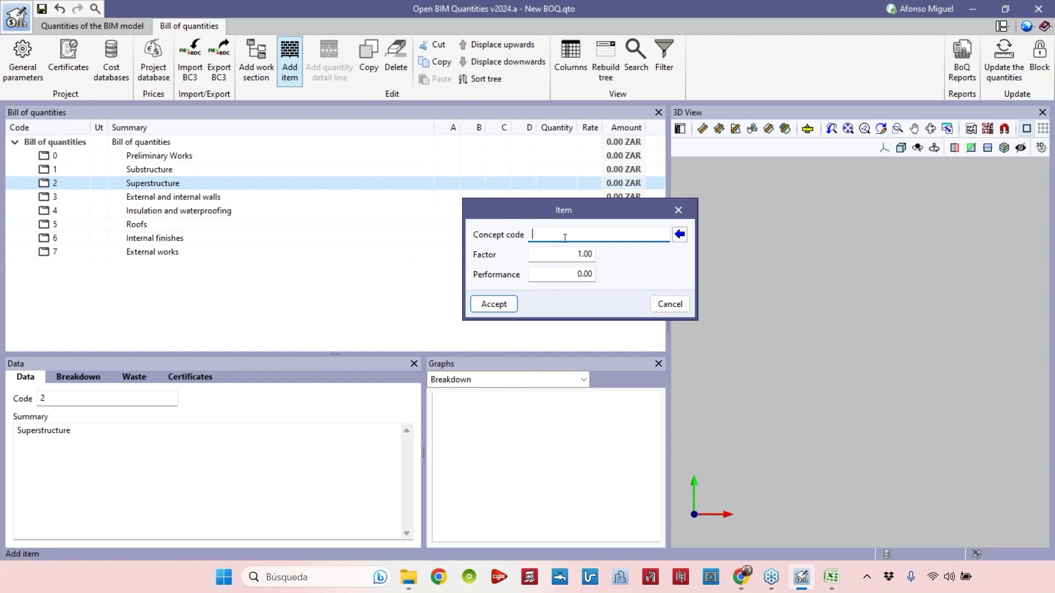
Locate column item EHS010 (8,715.31 ZAR/m³) under 2.1.3 Columns and copy its code.
{"action": "left_click", "coordinate": [678, 210]}
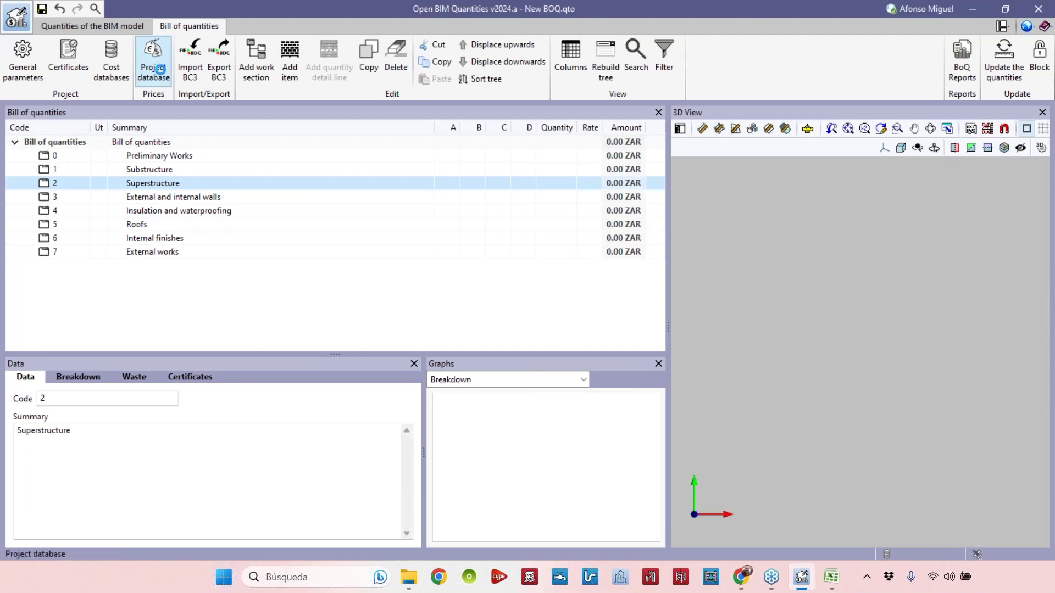
{"action": "left_click", "coordinate": [159, 70]}
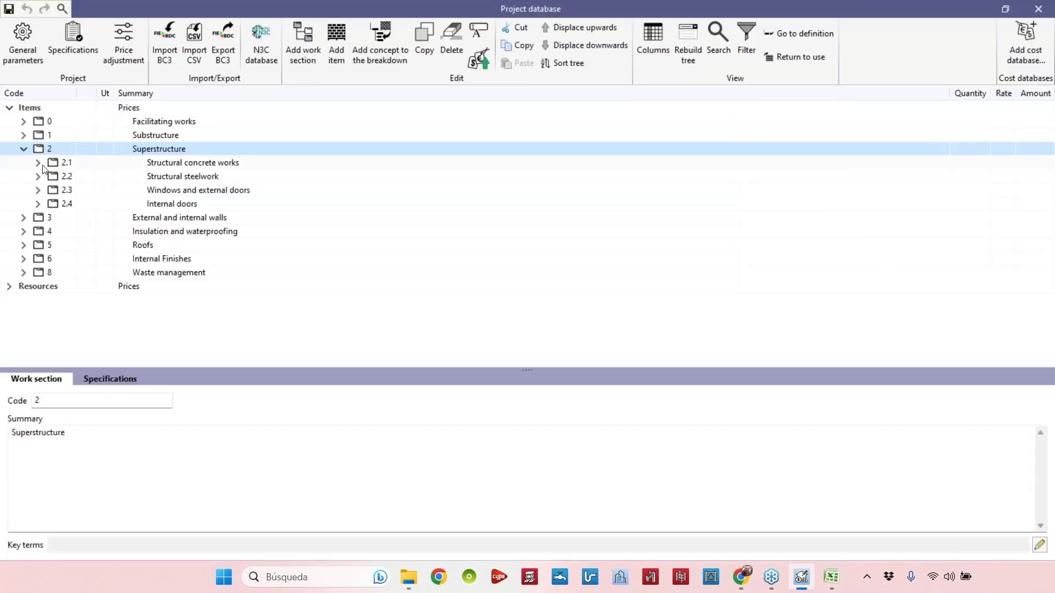
{"action": "left_click", "coordinate": [39, 163]}
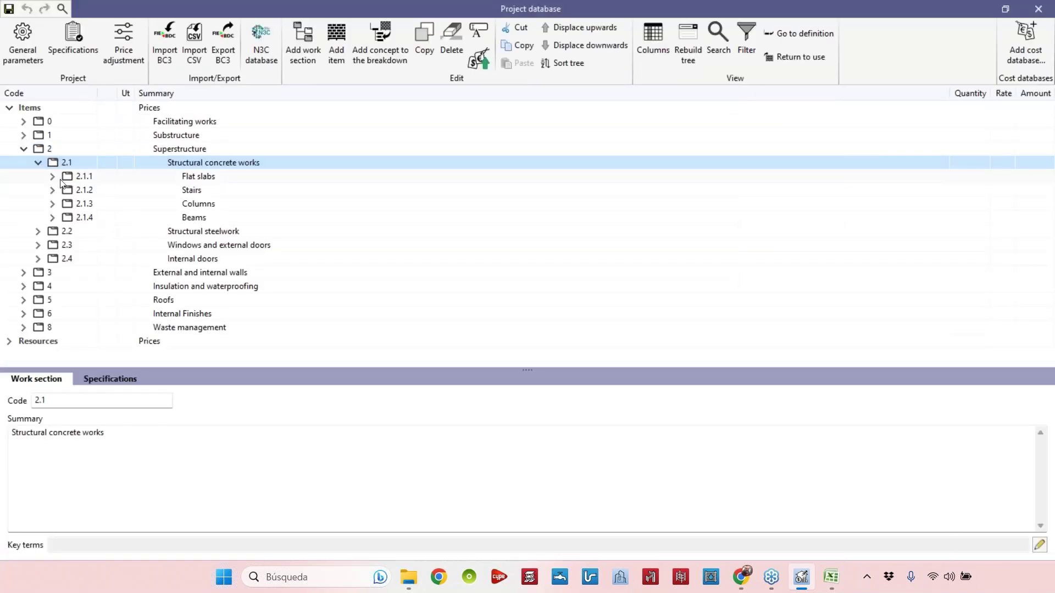
{"action": "left_click", "coordinate": [53, 177]}
{"action": "left_click", "coordinate": [107, 191]}
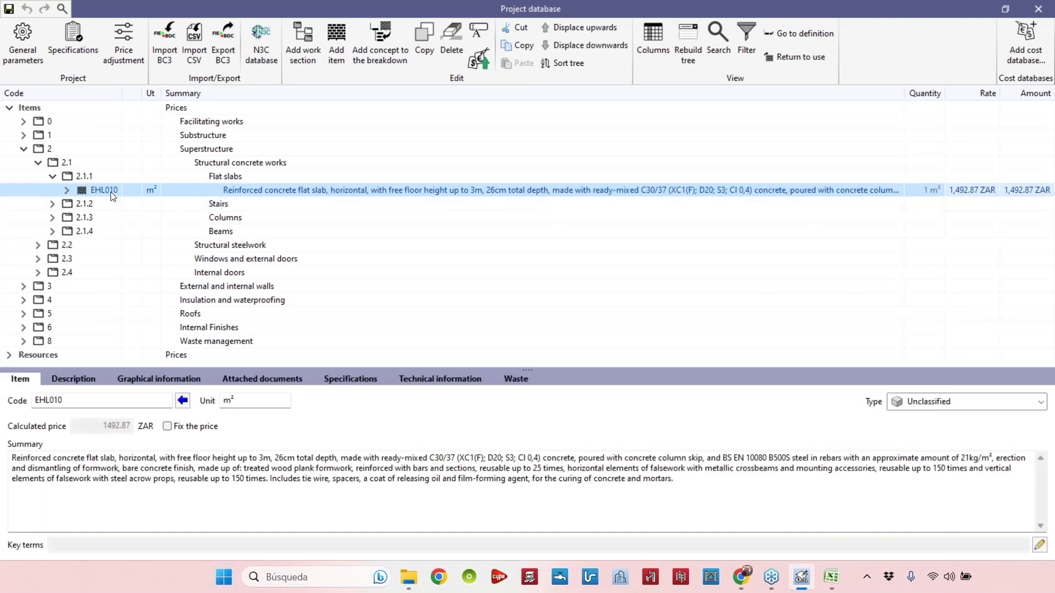
{"action": "left_click", "coordinate": [53, 218]}
{"action": "left_click", "coordinate": [83, 232]}
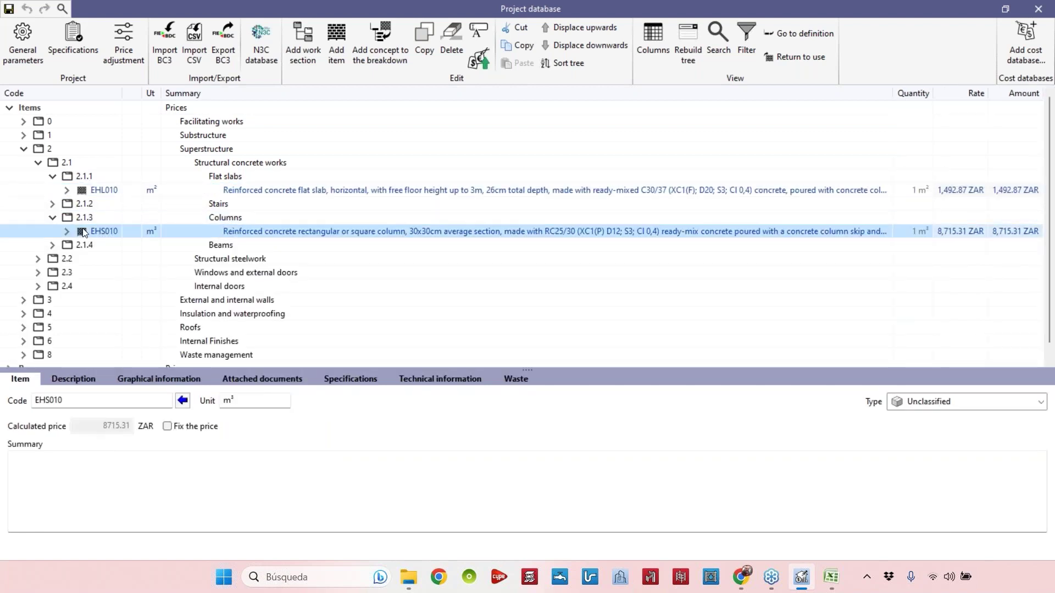
{"action": "double_click", "coordinate": [79, 398]}
{"action": "key", "text": "ctrl+c"}
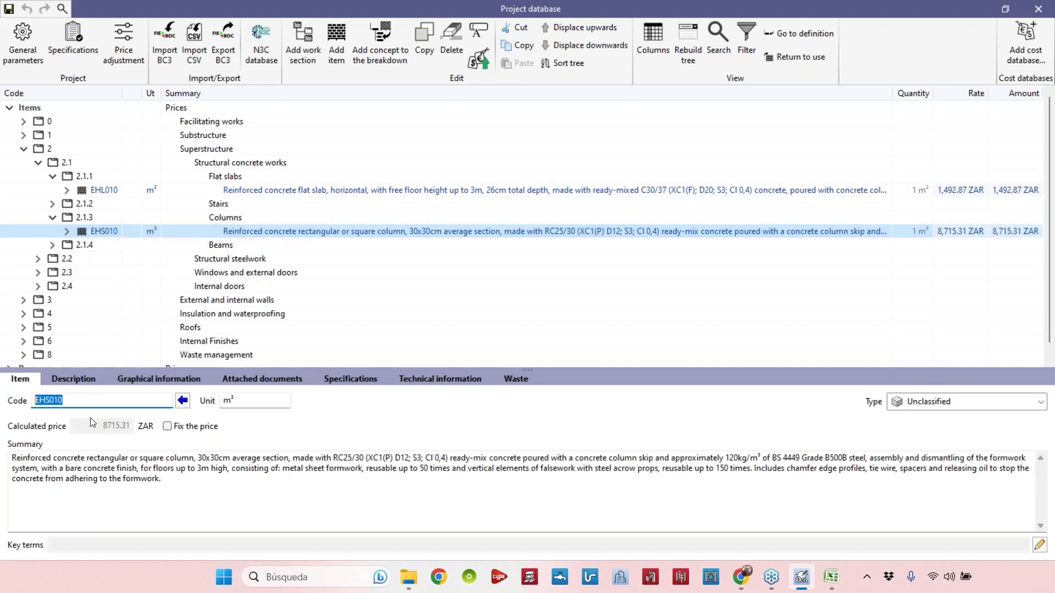
Add item EHS010 under Superstructure by pasting its code, then show its details.
{"action": "left_click", "coordinate": [1039, 9]}
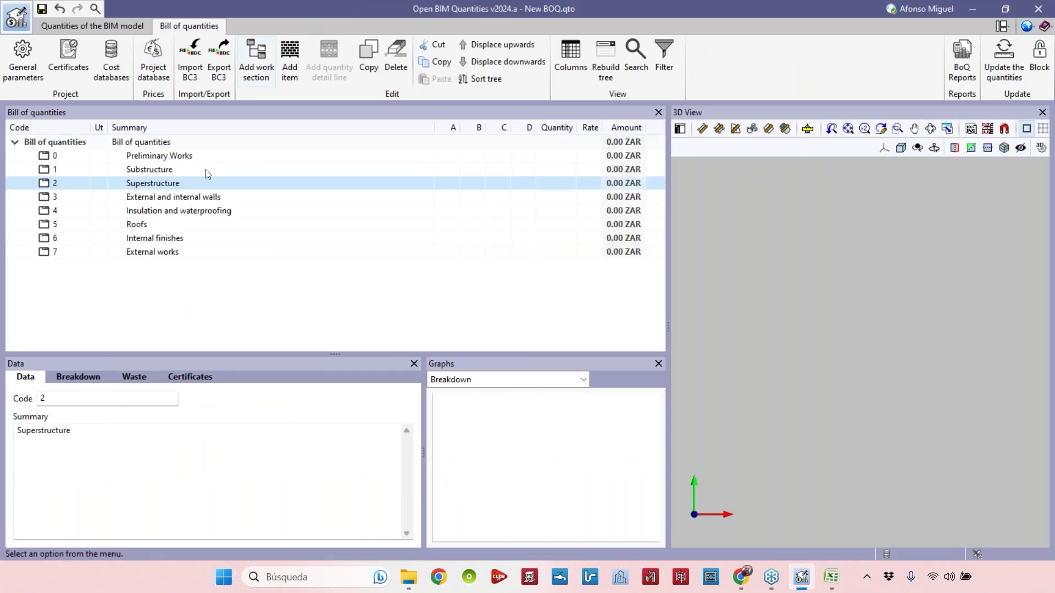
{"action": "left_click", "coordinate": [290, 61]}
{"action": "key", "text": "ctrl+v"}
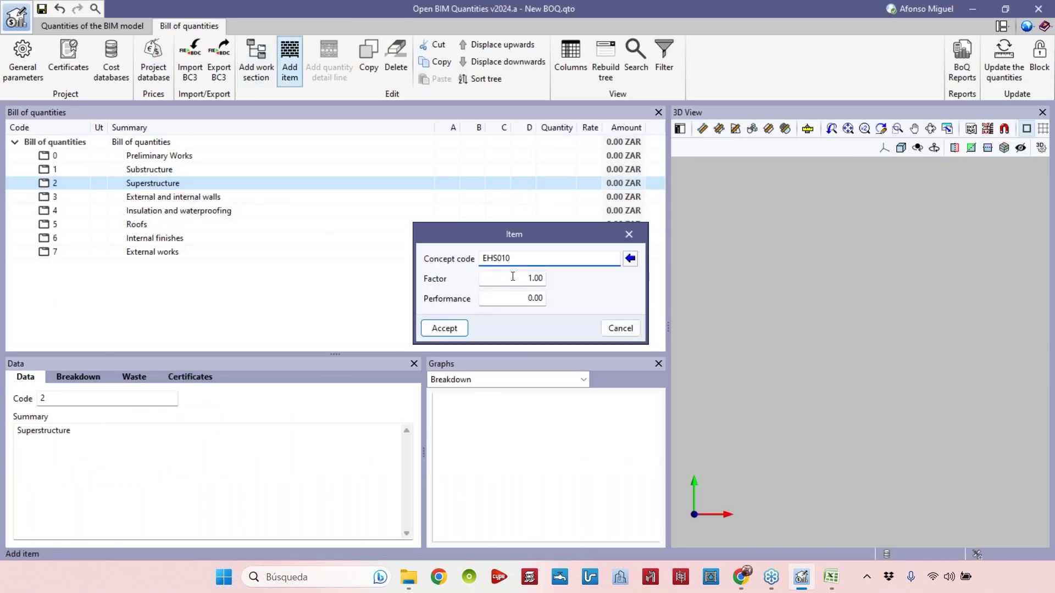
{"action": "left_click", "coordinate": [513, 277]}
{"action": "left_click", "coordinate": [444, 328]}
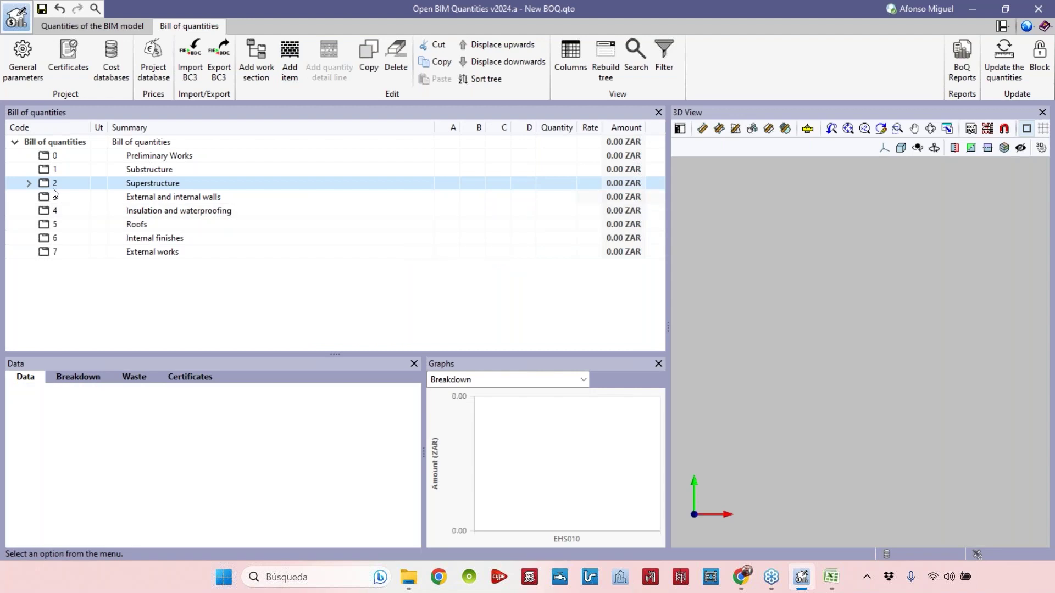
{"action": "left_click", "coordinate": [201, 198]}
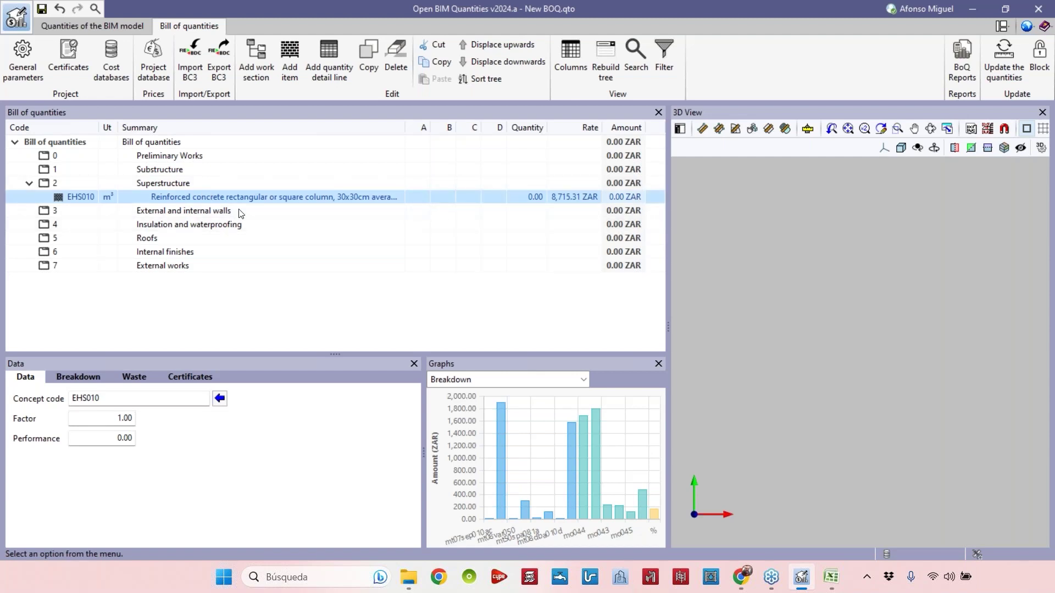
Add dropped beam item EHV010 (7,281.84 ZAR/m³) to Superstructure via a 'beam' search.
{"action": "left_click", "coordinate": [176, 188]}
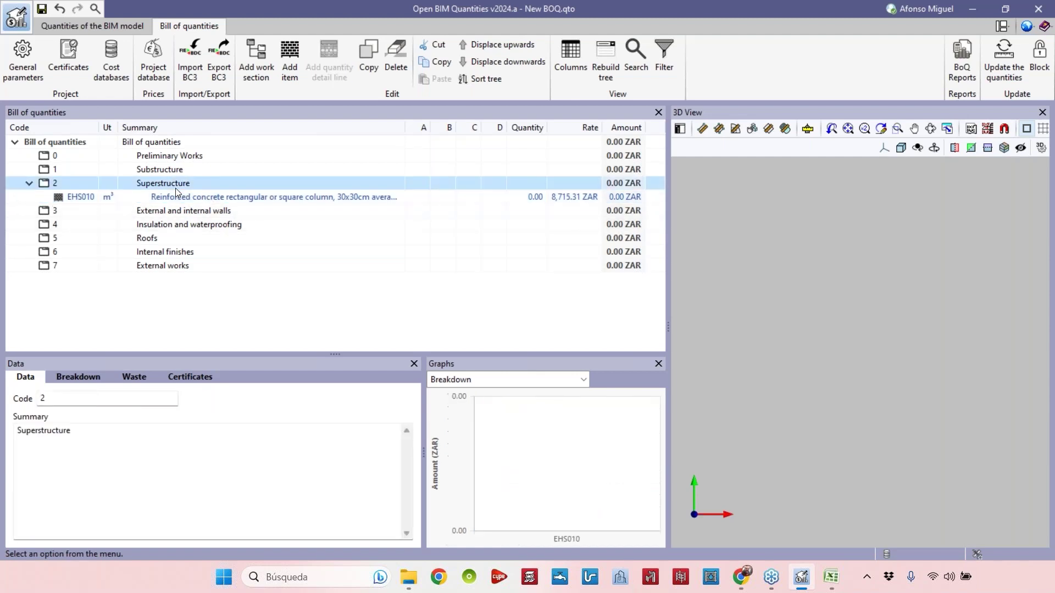
{"action": "left_click", "coordinate": [289, 61]}
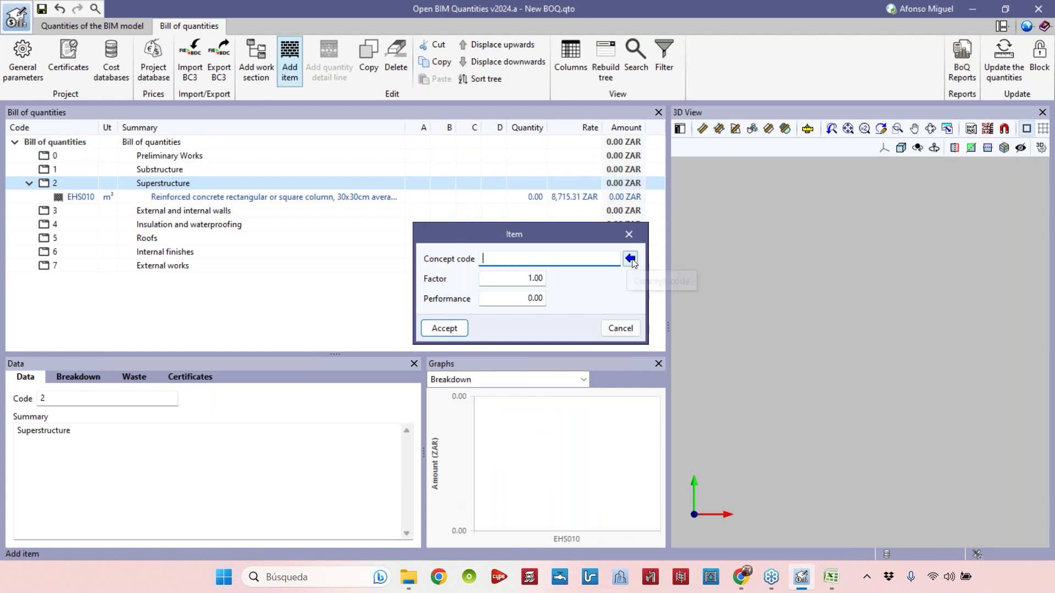
{"action": "left_click", "coordinate": [630, 258]}
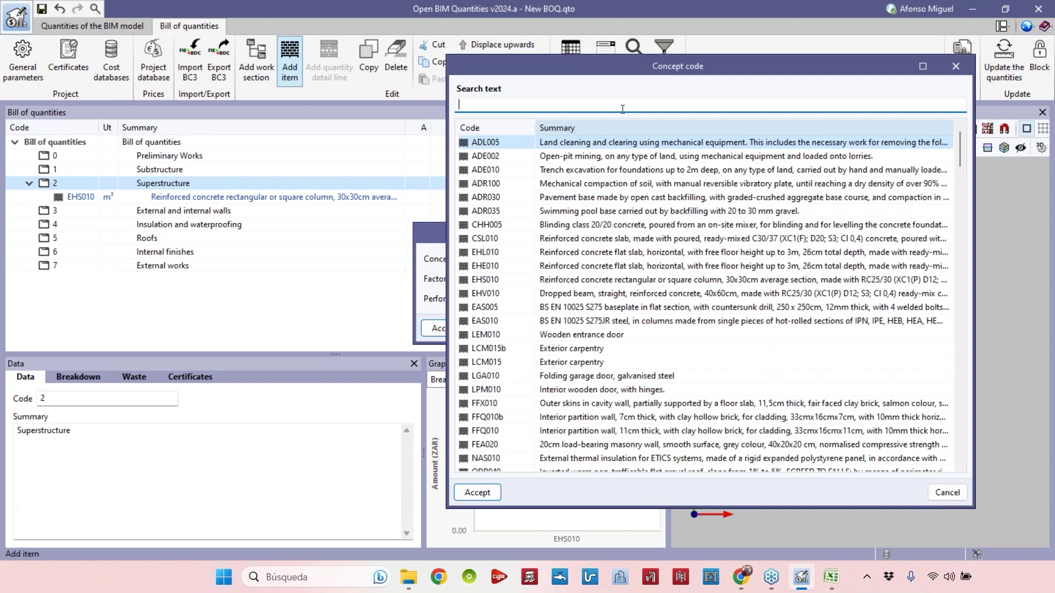
{"action": "type", "text": "beam"}
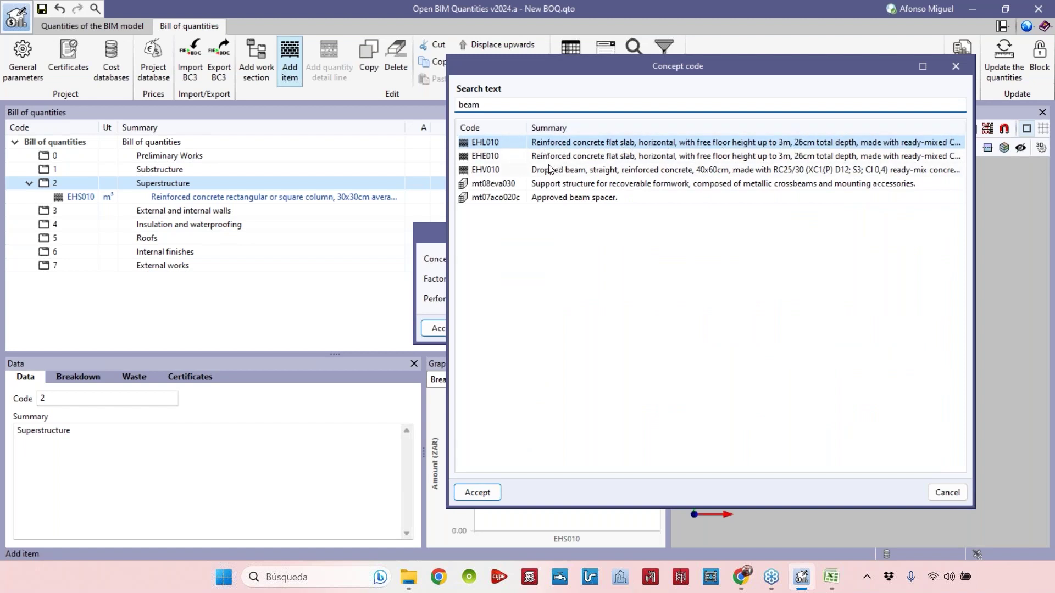
{"action": "left_click", "coordinate": [610, 173]}
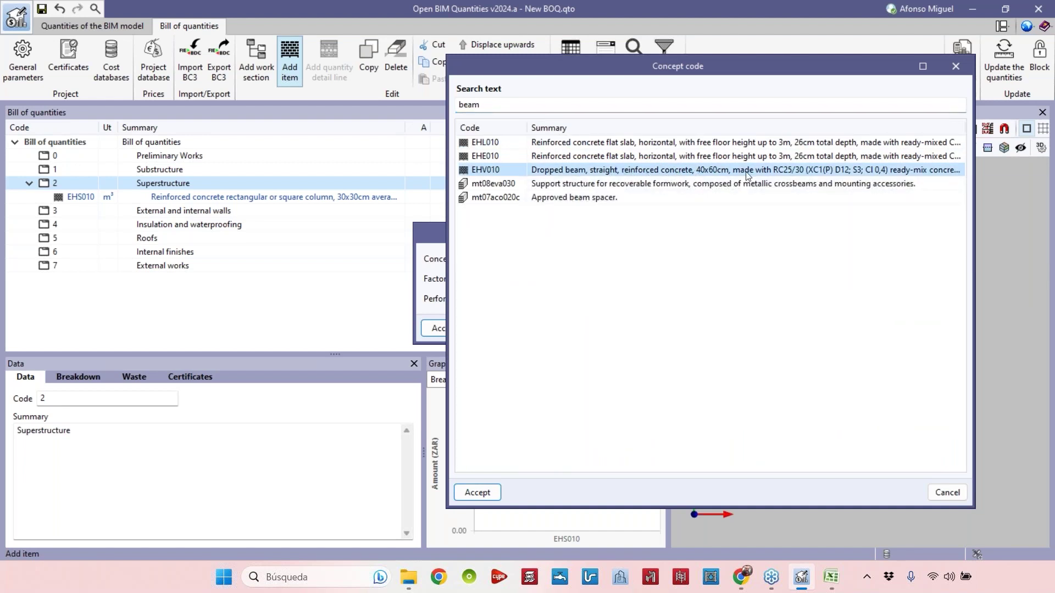
{"action": "left_click", "coordinate": [476, 493]}
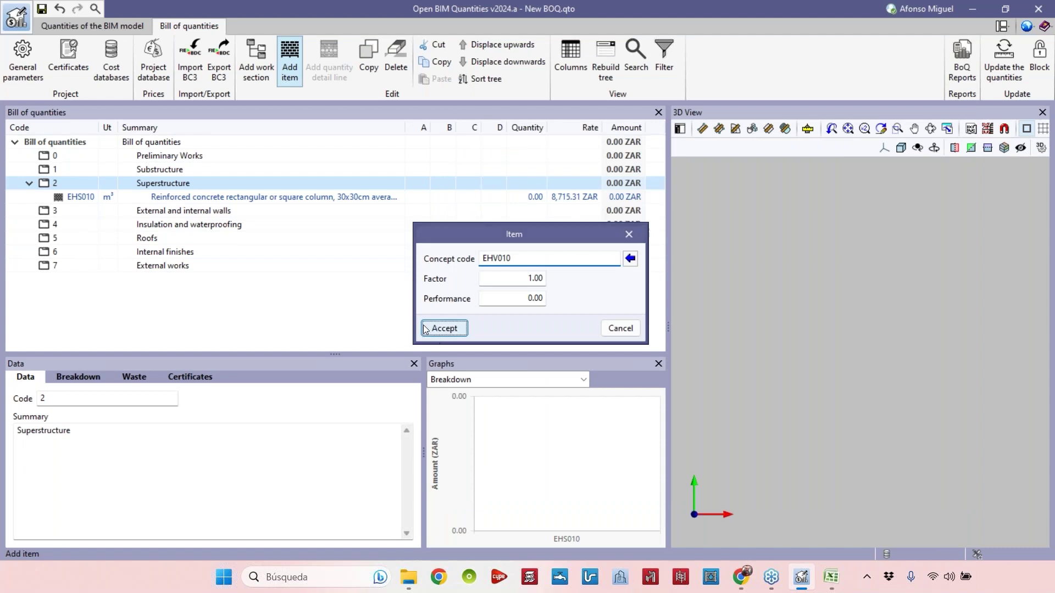
{"action": "left_click", "coordinate": [440, 328]}
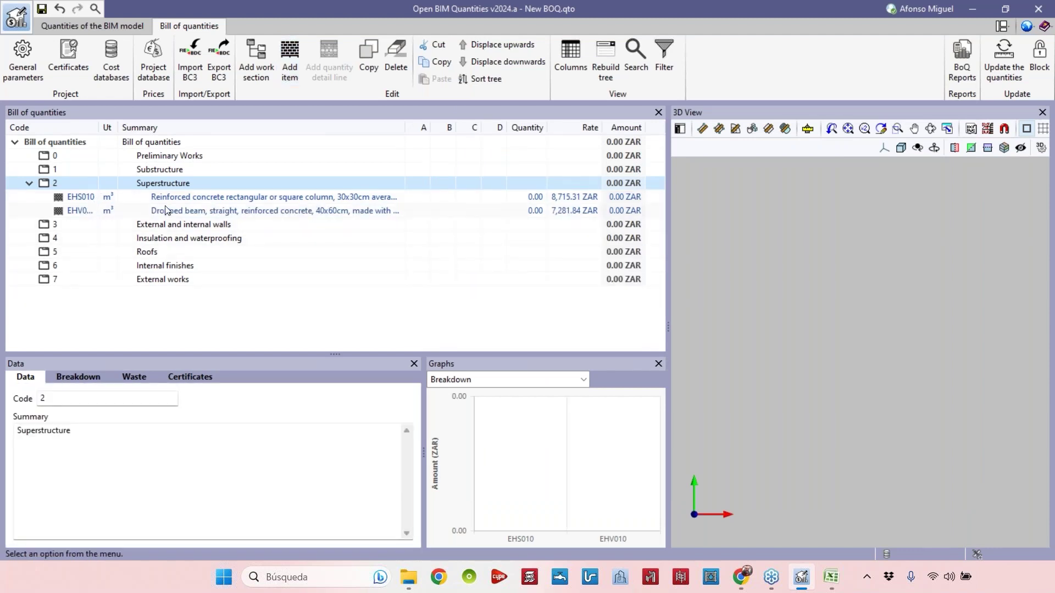
Widen the Code column and the table panel so Amount shows fully.
{"action": "left_click_drag", "start_coordinate": [99, 127], "coordinate": [128, 128]}
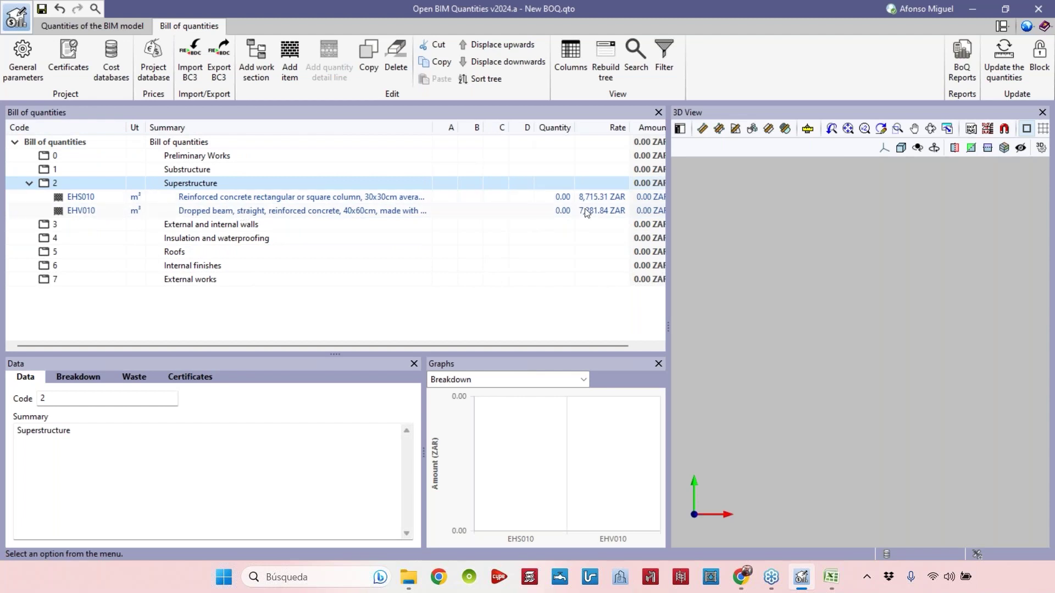
{"action": "left_click_drag", "start_coordinate": [668, 224], "coordinate": [678, 224]}
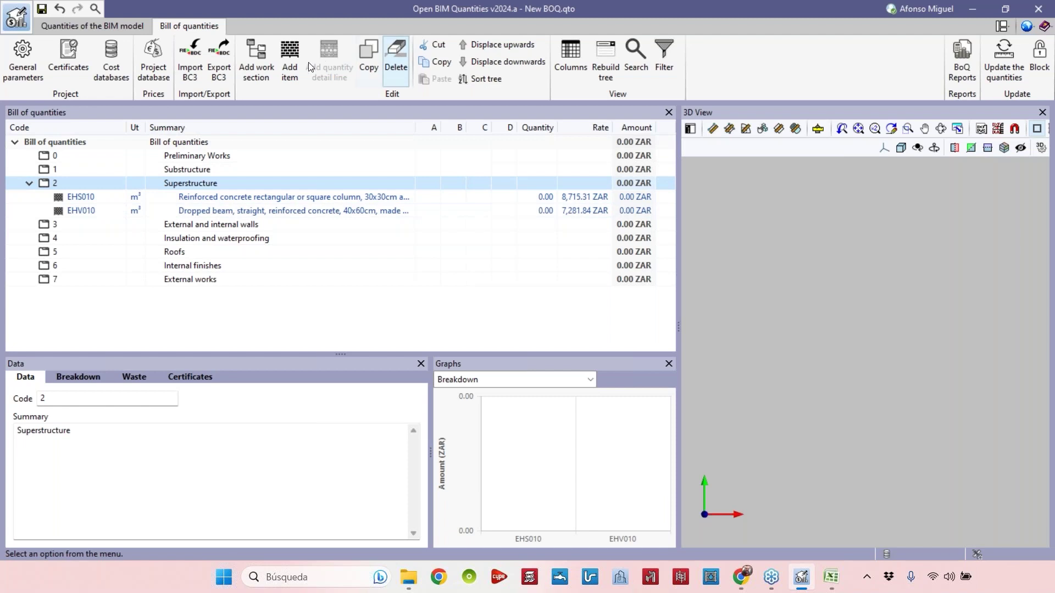
{"action": "left_click", "coordinate": [289, 65]}
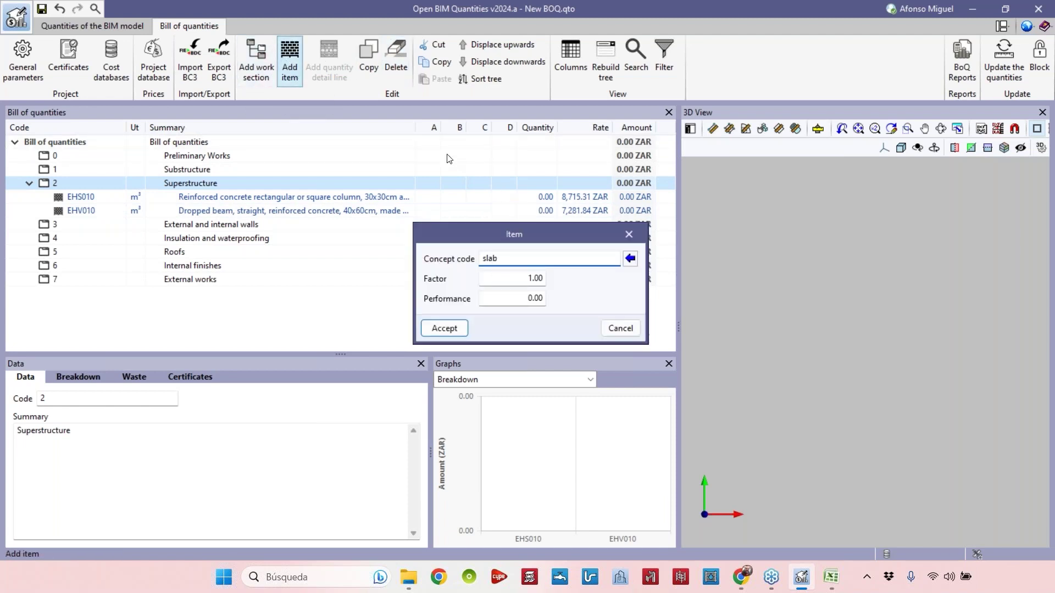
Add flat slab item EHL010 (1,492.87 ZAR/m²) to Superstructure via a 'slab' search.
{"action": "left_click", "coordinate": [631, 263]}
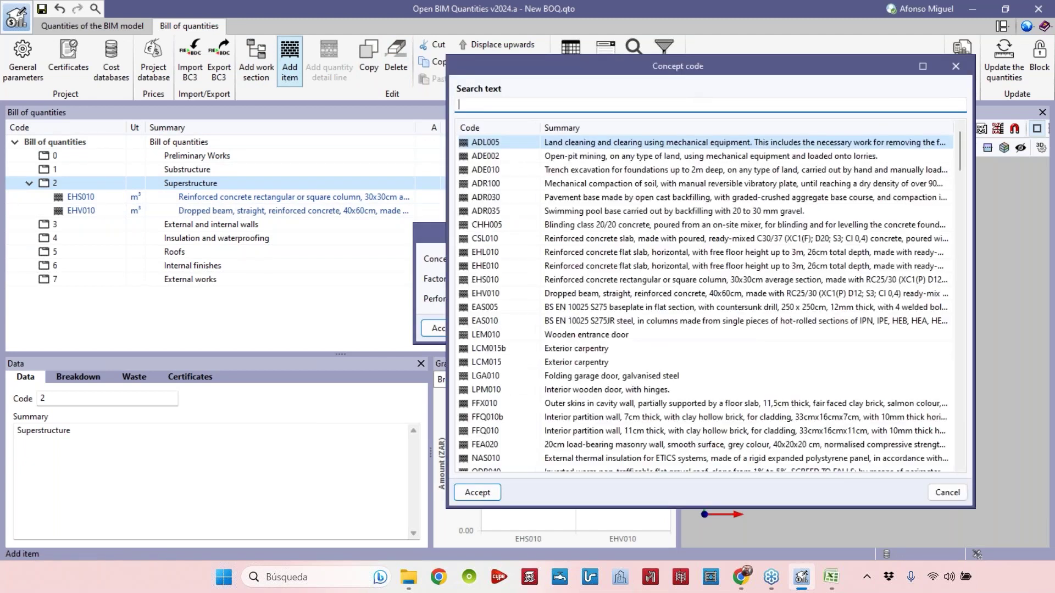
{"action": "type", "text": "slab"}
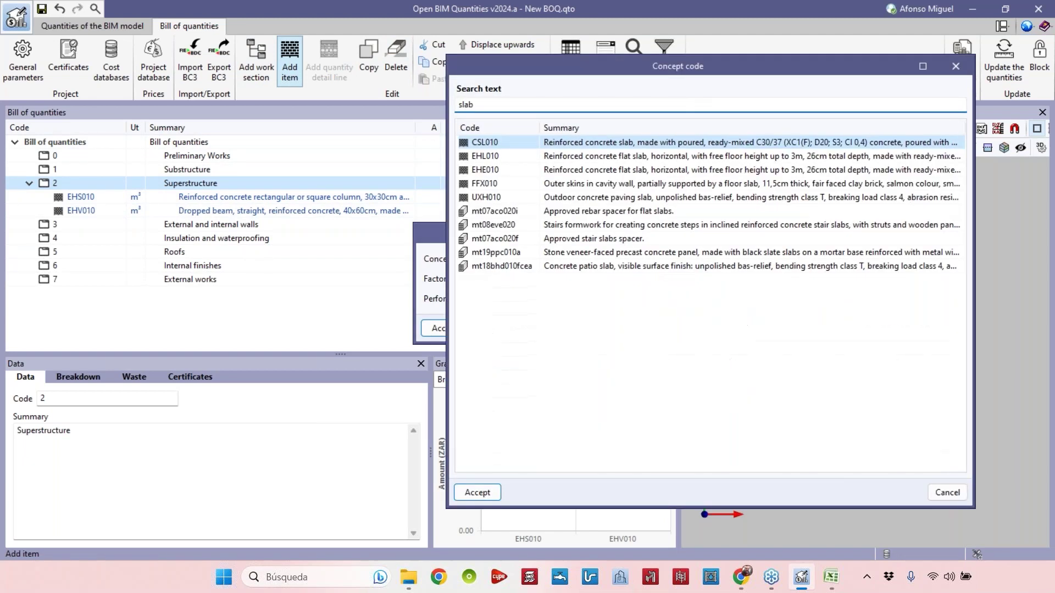
{"action": "left_click", "coordinate": [619, 158]}
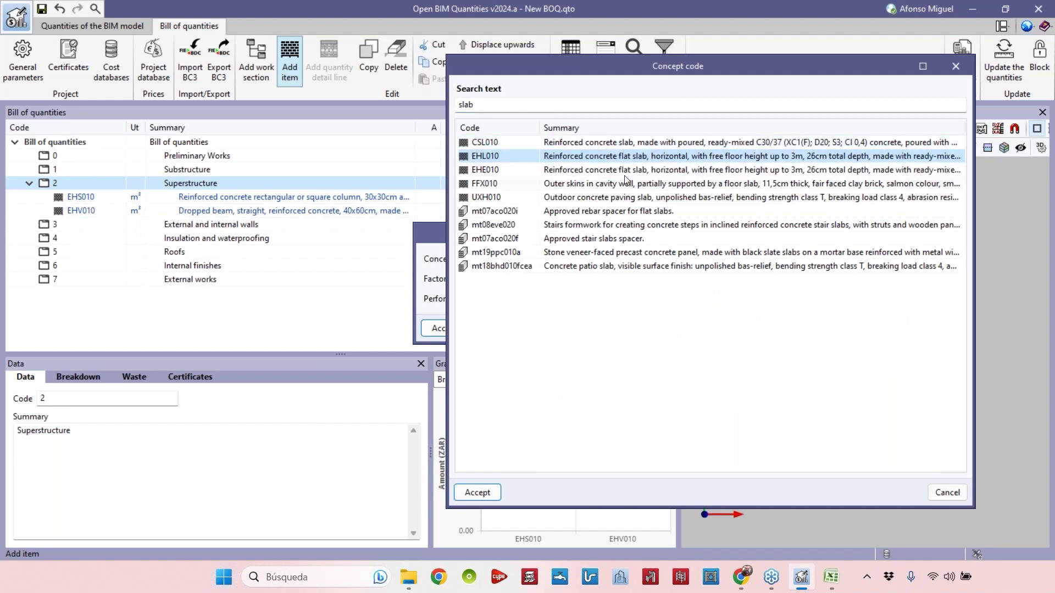
{"action": "left_click", "coordinate": [627, 171]}
{"action": "left_click", "coordinate": [624, 158]}
{"action": "left_click", "coordinate": [476, 492]}
{"action": "left_click", "coordinate": [445, 329]}
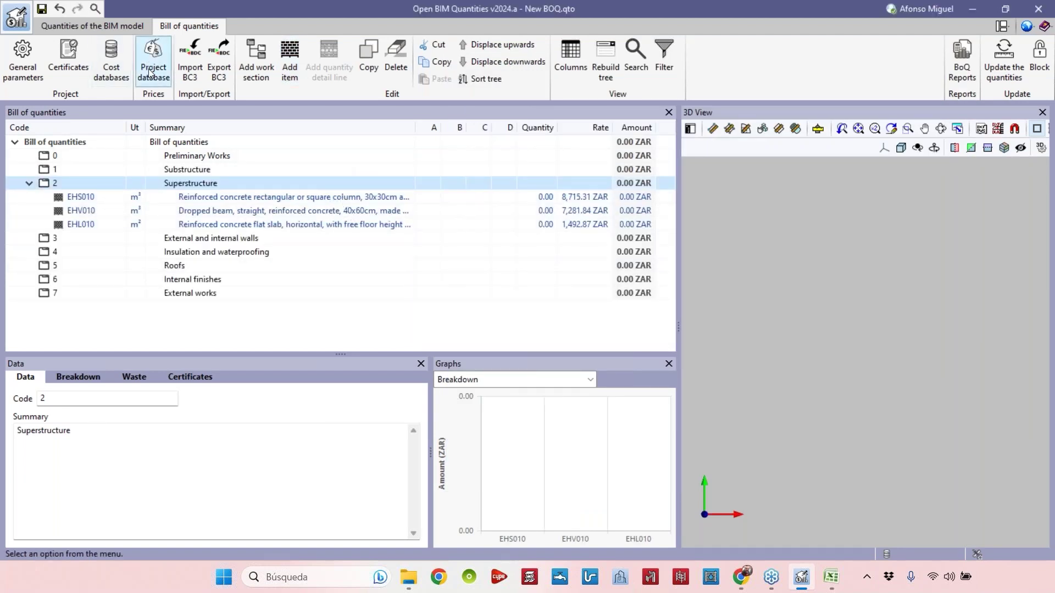
{"action": "left_click", "coordinate": [161, 90]}
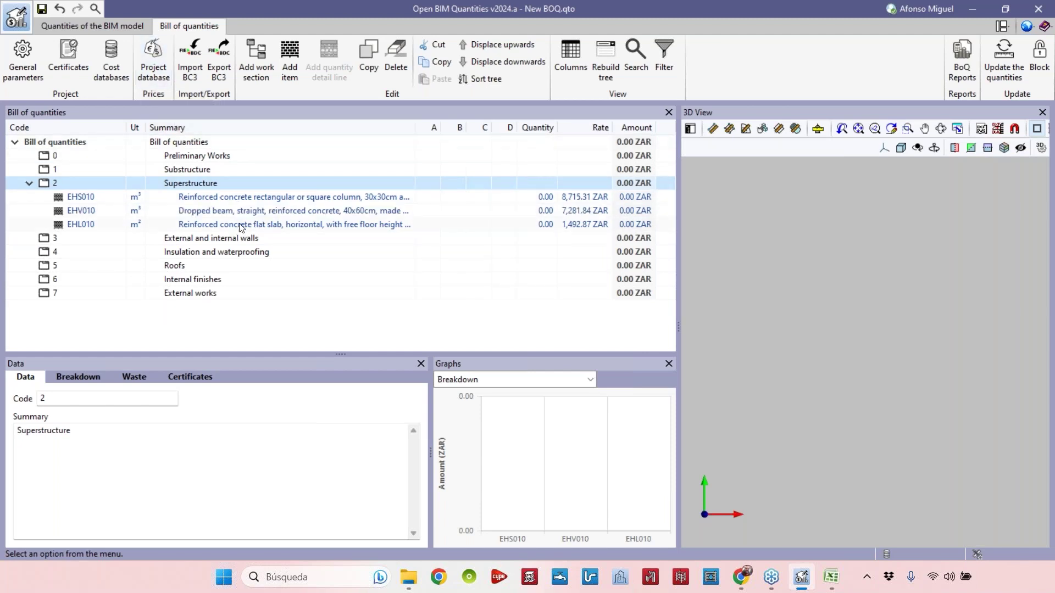
Return from the project database and display column item EHS010's data and cost breakdown graph.
{"action": "left_click", "coordinate": [161, 70]}
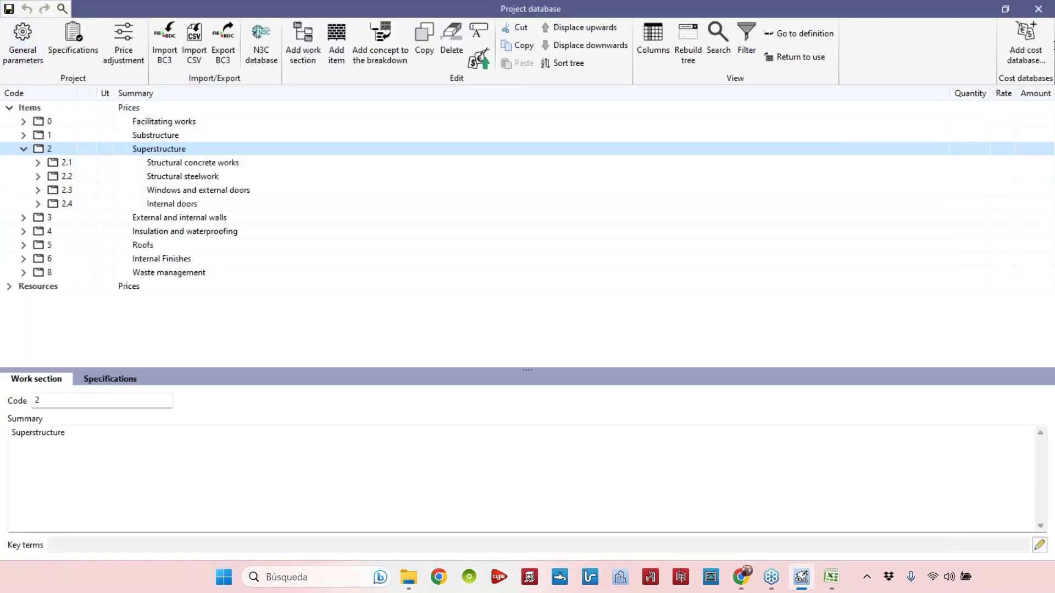
{"action": "left_click", "coordinate": [1037, 9]}
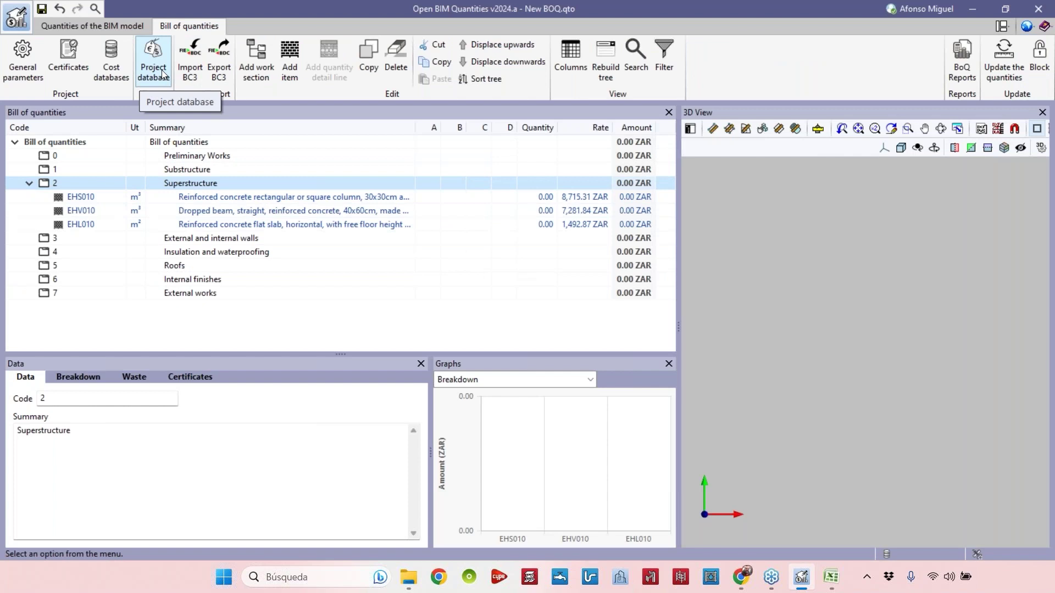
{"action": "left_click", "coordinate": [240, 199]}
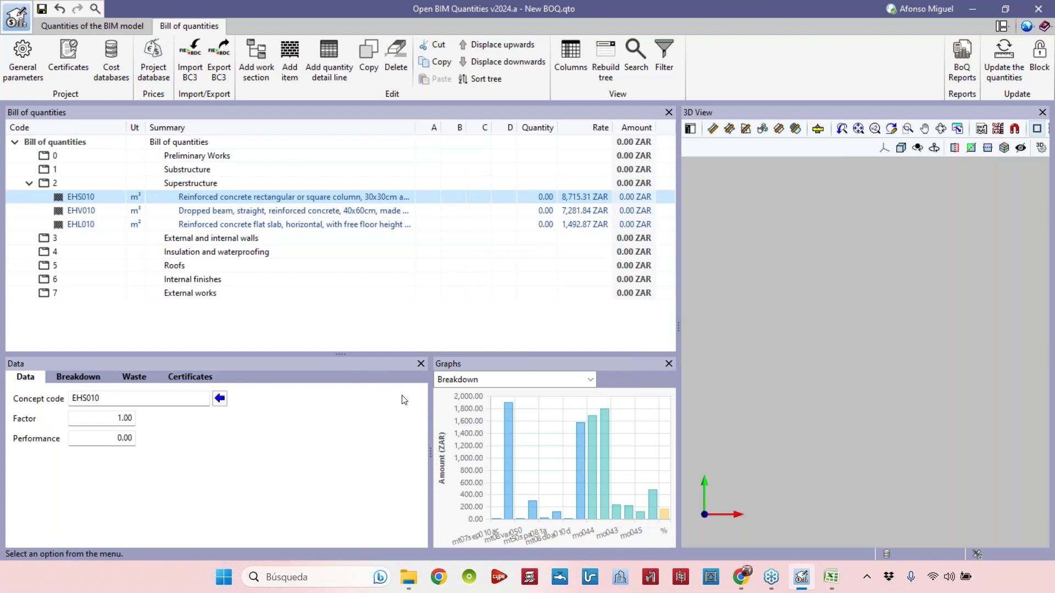
Widen EHS010's breakdown graph panel, leaving the concept code unchanged.
{"action": "left_click_drag", "start_coordinate": [430, 412], "coordinate": [316, 419]}
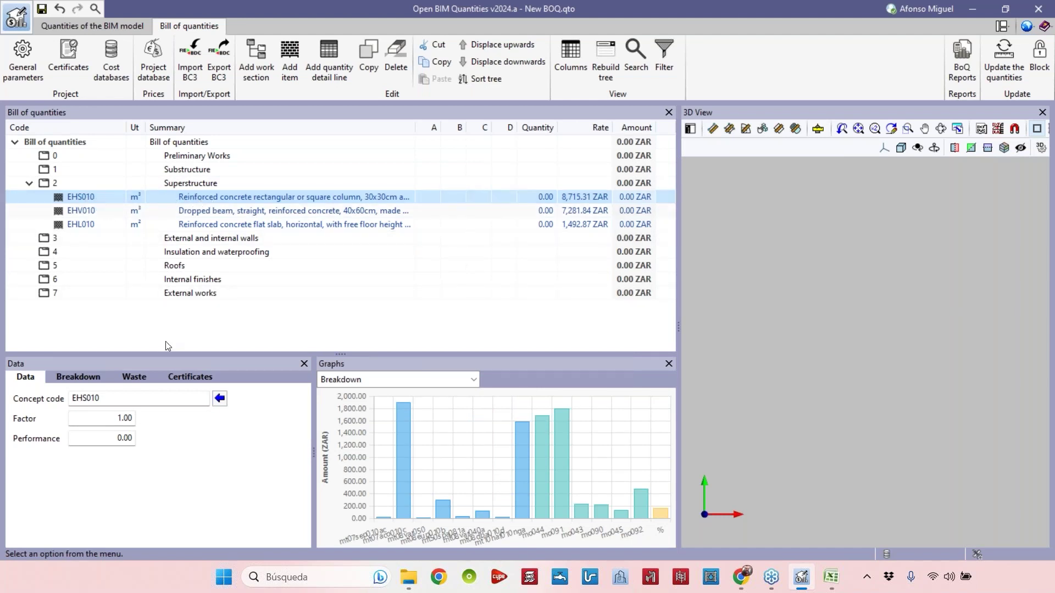
{"action": "left_click", "coordinate": [220, 398]}
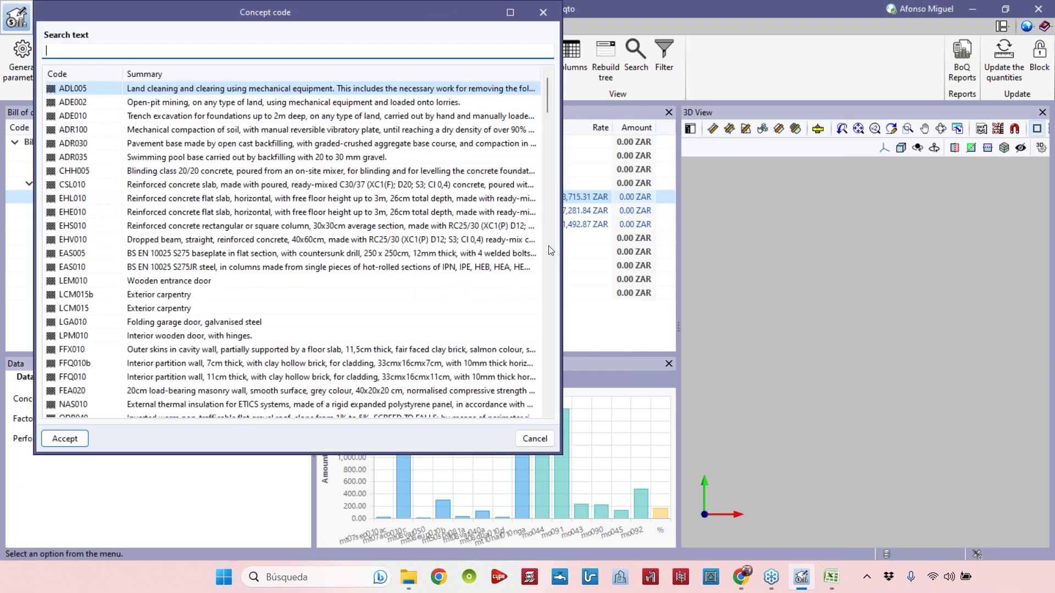
{"action": "key", "text": "Escape"}
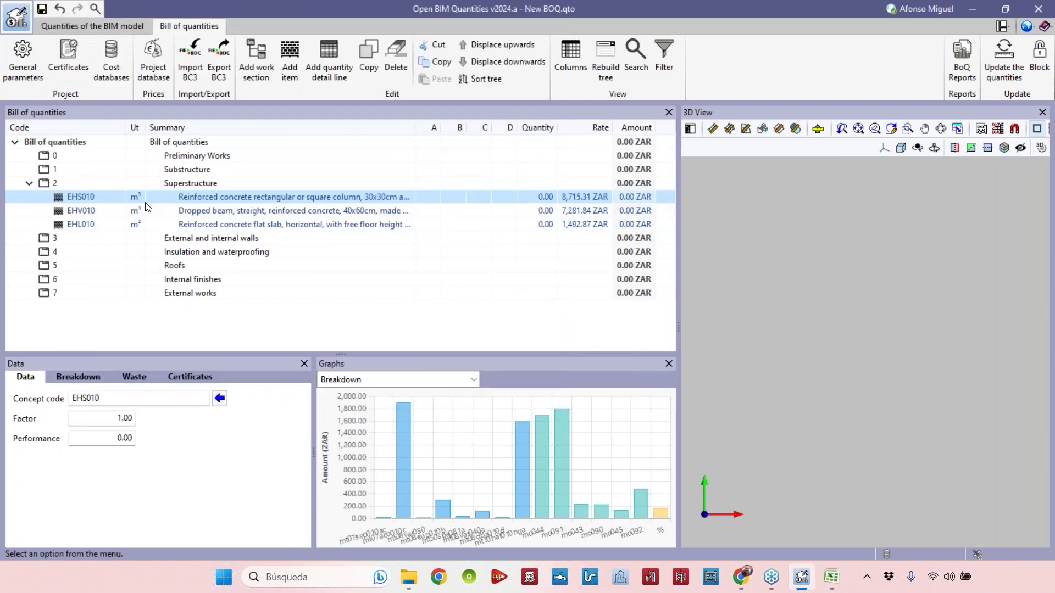
Show EHS010's breakdown components in the Data panel and enlarge the data and graph panels.
{"action": "left_click", "coordinate": [91, 378]}
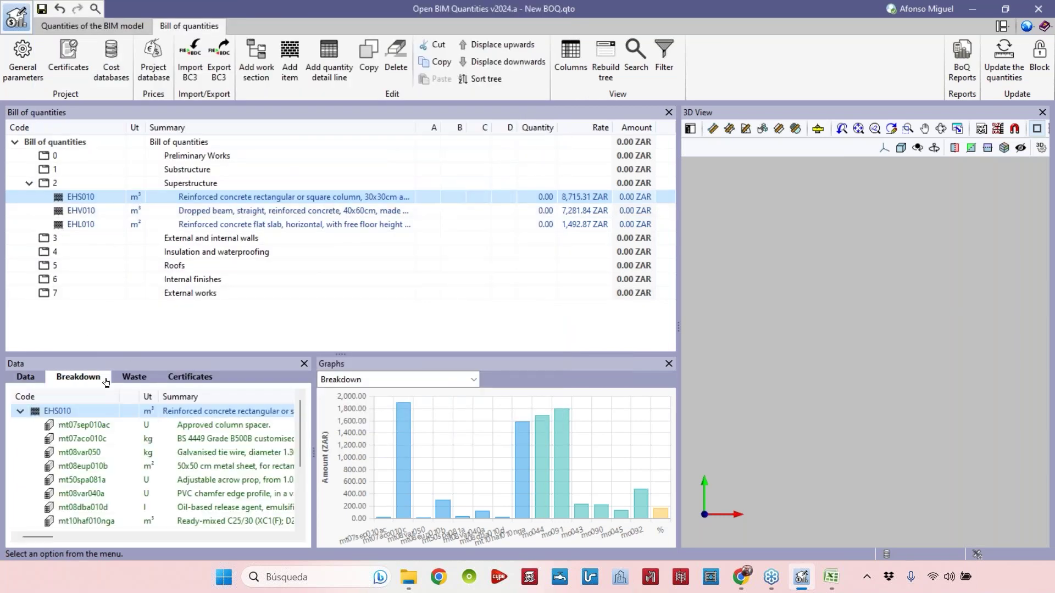
{"action": "left_click_drag", "start_coordinate": [311, 424], "coordinate": [355, 423]}
{"action": "left_click_drag", "start_coordinate": [247, 330], "coordinate": [248, 327]}
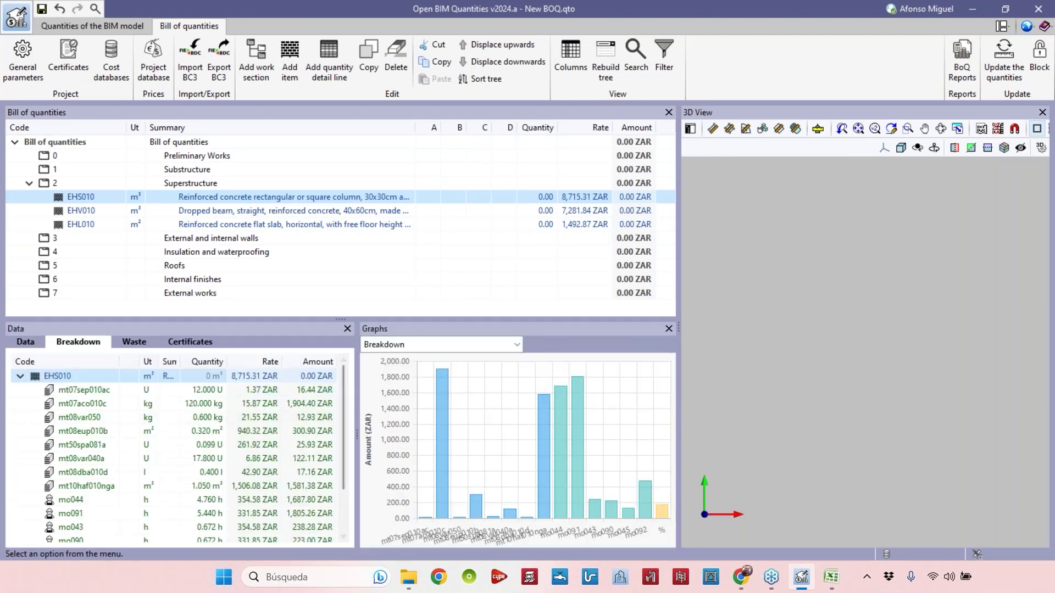
{"action": "left_click_drag", "start_coordinate": [356, 421], "coordinate": [370, 421]}
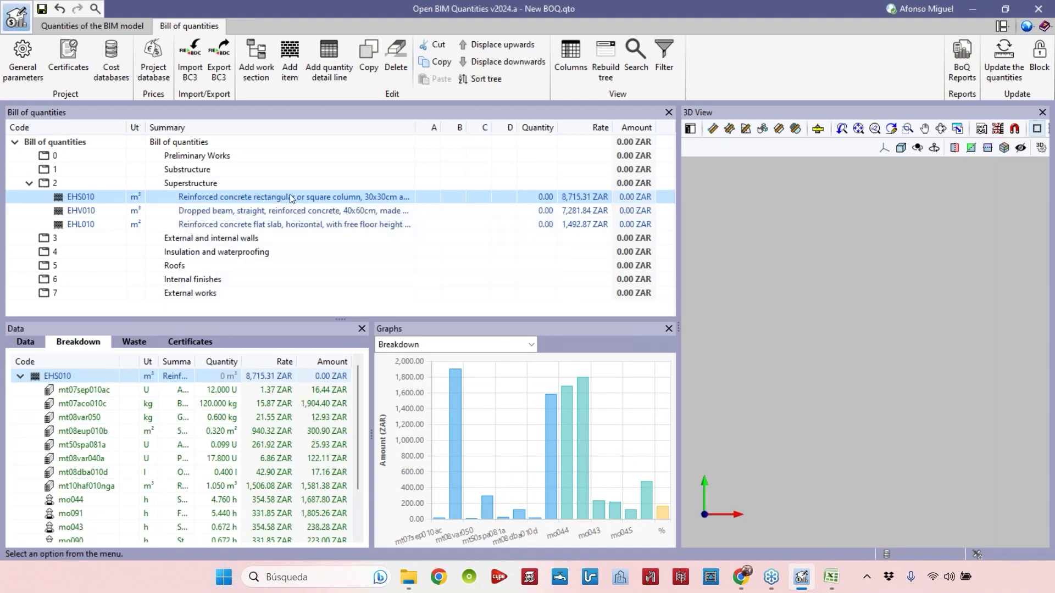
Inspect the mt07aco010c steel and mt08var050 tie wire rows, widening description and amount columns.
{"action": "left_click", "coordinate": [101, 406]}
{"action": "left_click", "coordinate": [95, 420]}
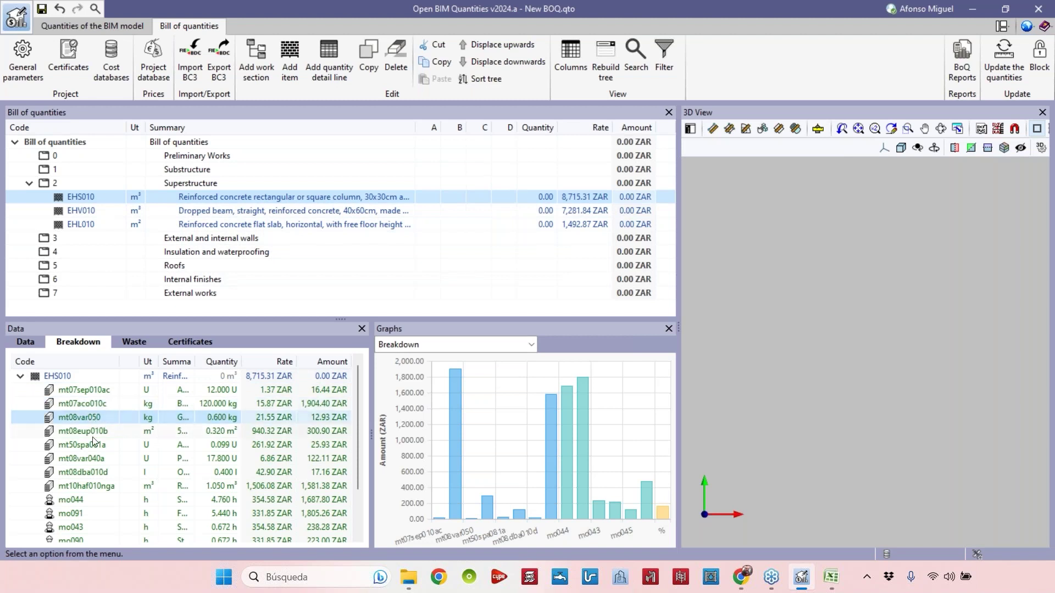
{"action": "left_click_drag", "start_coordinate": [193, 361], "coordinate": [300, 374]}
{"action": "left_click_drag", "start_coordinate": [371, 405], "coordinate": [456, 413]}
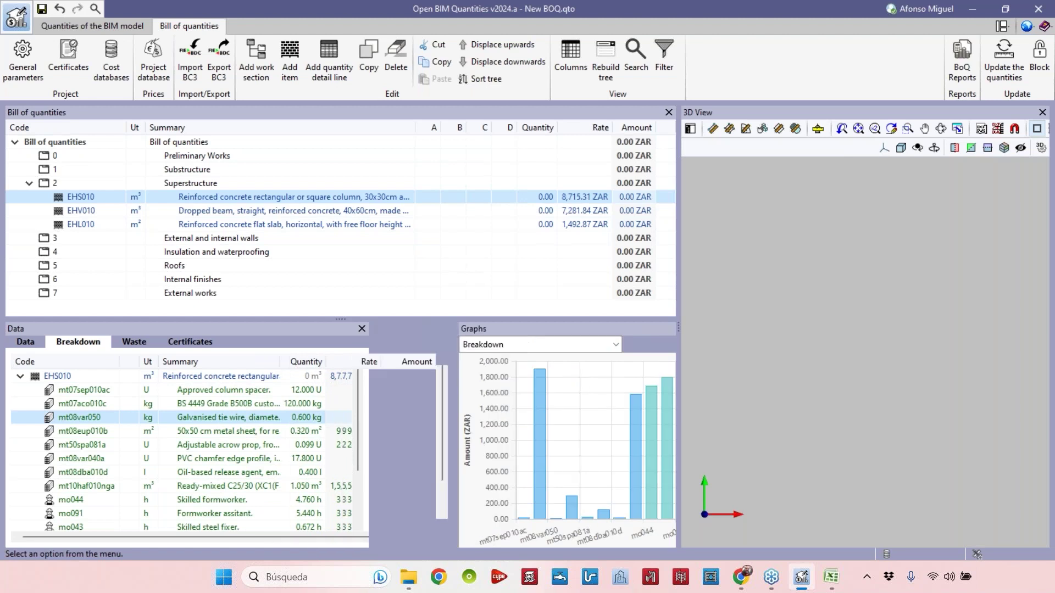
Review mt08eup010b, mt50spa081a, mt10haf010nga, mo091 and mo043 rows, then reselect EHS010 and widen the graph.
{"action": "left_click", "coordinate": [221, 433]}
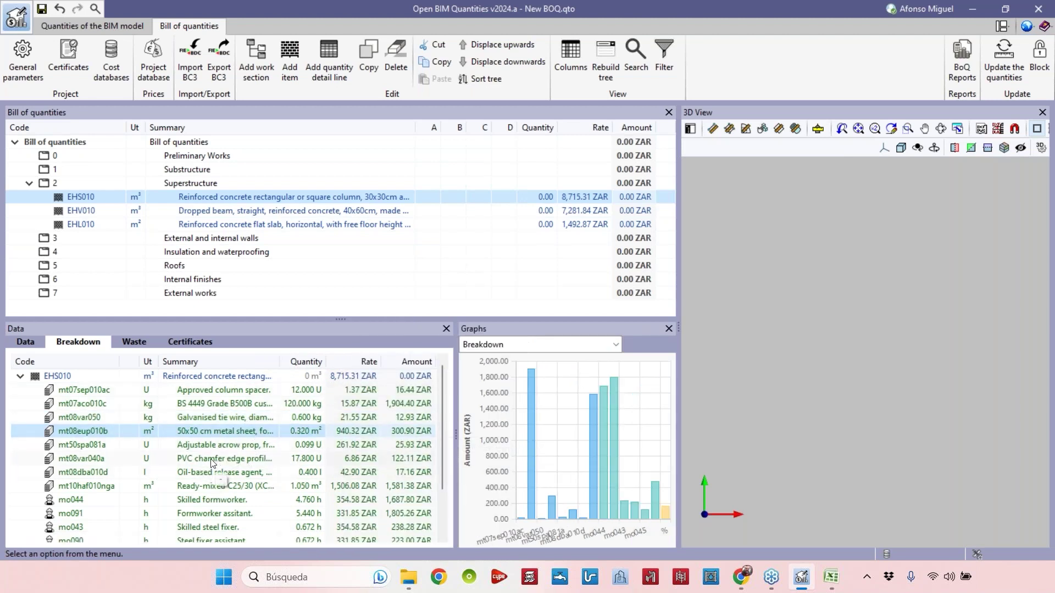
{"action": "key", "text": "Down"}
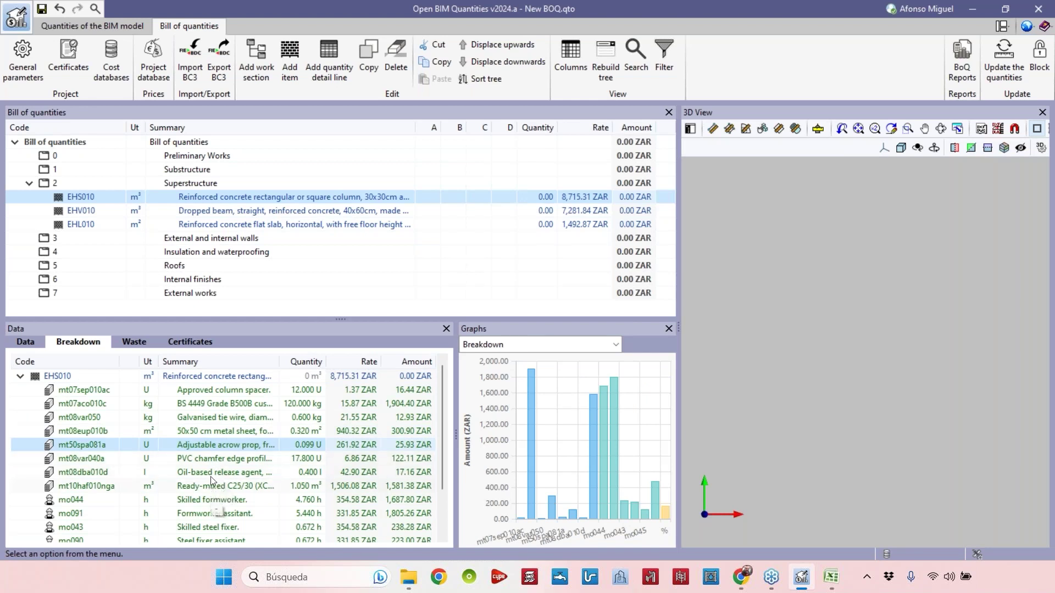
{"action": "left_click", "coordinate": [212, 489]}
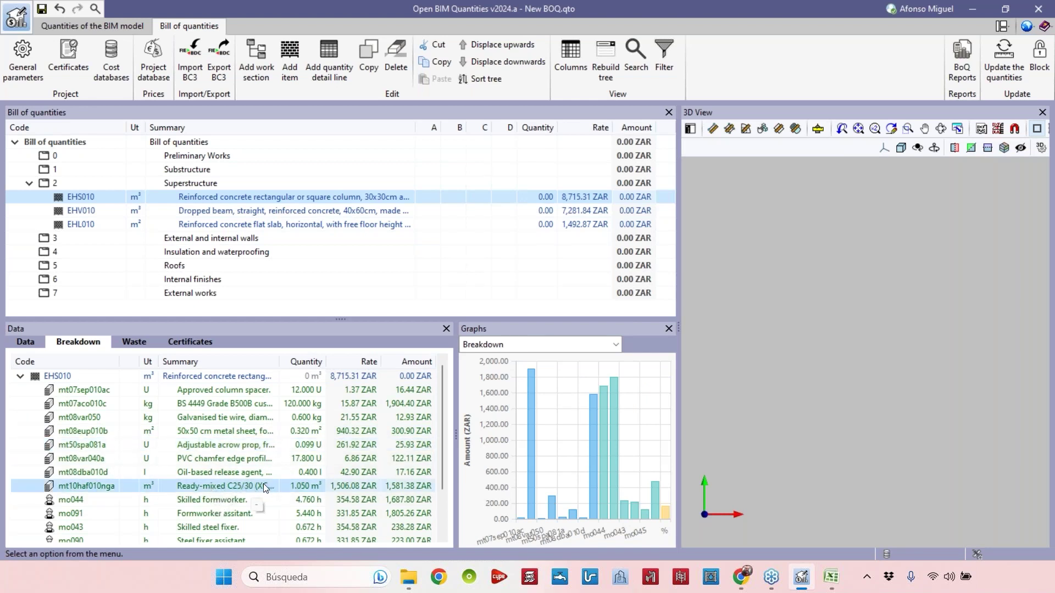
{"action": "left_click", "coordinate": [236, 514]}
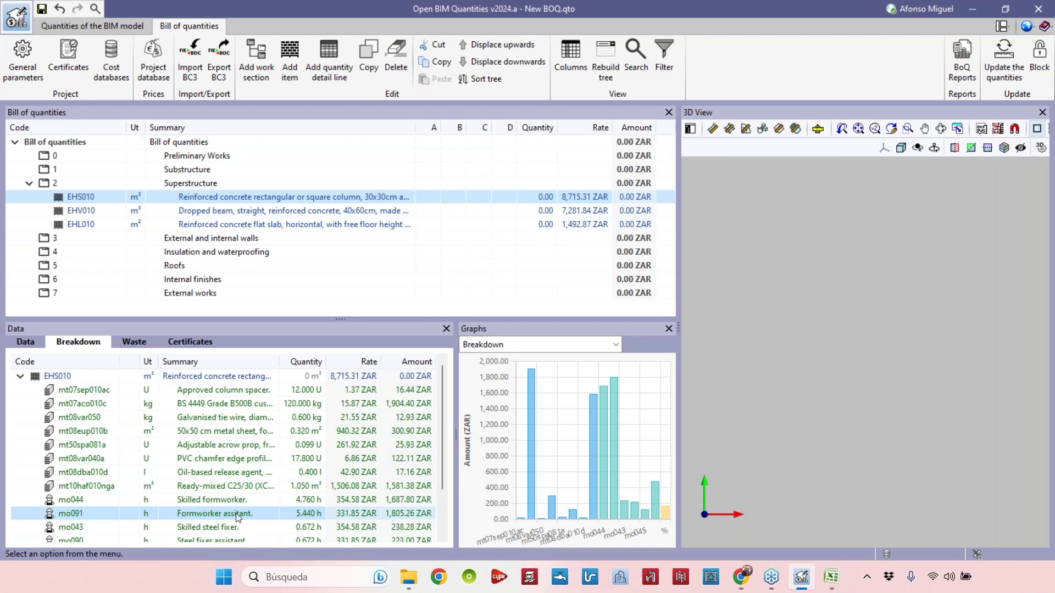
{"action": "left_click", "coordinate": [214, 528]}
{"action": "scroll", "coordinate": [218, 527], "scroll_direction": "down", "scroll_amount": 1}
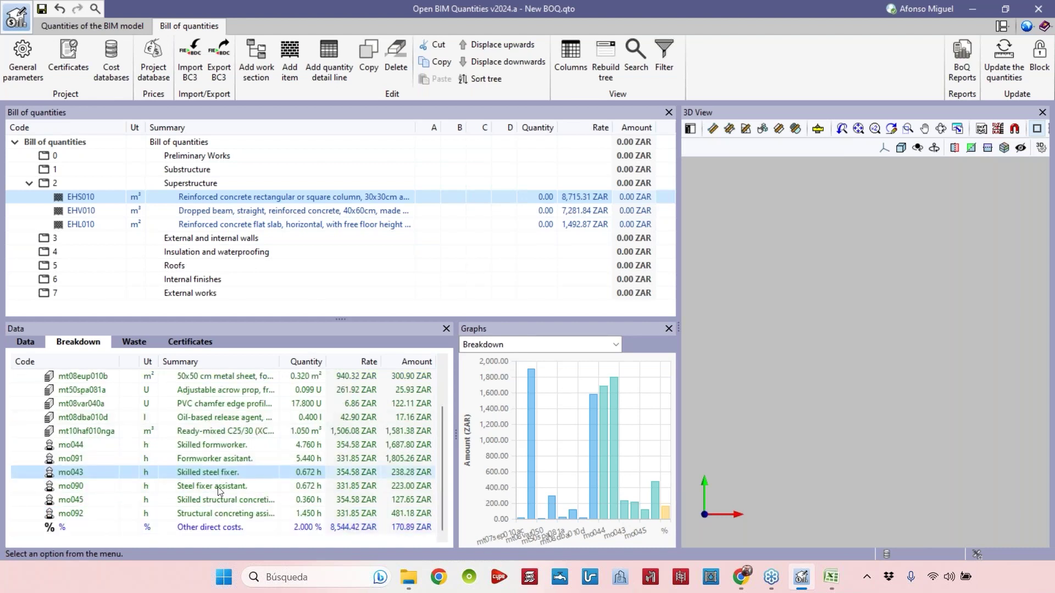
{"action": "scroll", "coordinate": [218, 489], "scroll_direction": "up", "scroll_amount": 1}
{"action": "scroll", "coordinate": [211, 434], "scroll_direction": "up", "scroll_amount": 1}
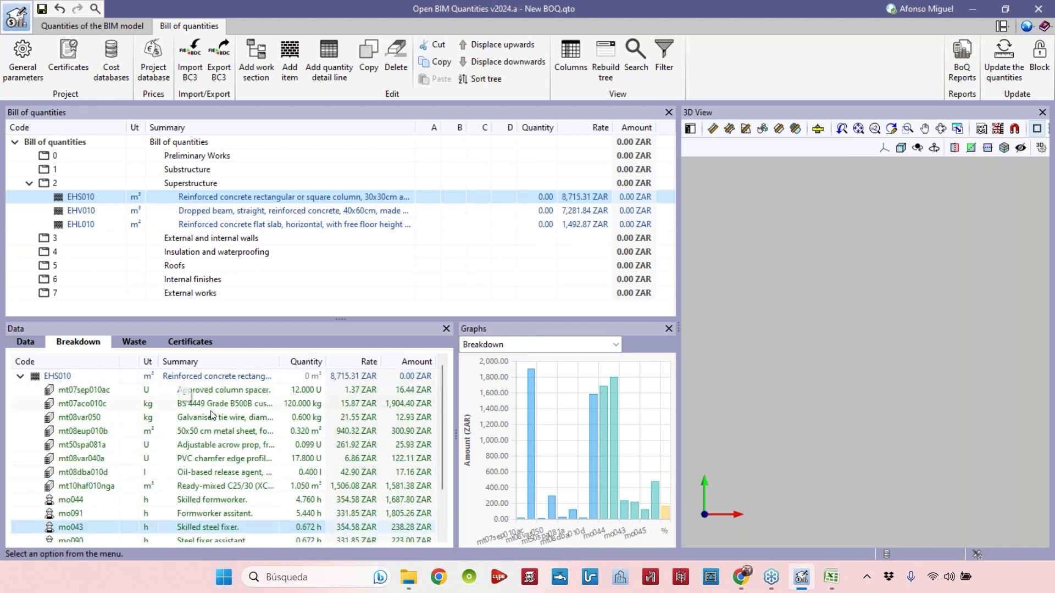
{"action": "left_click", "coordinate": [142, 377]}
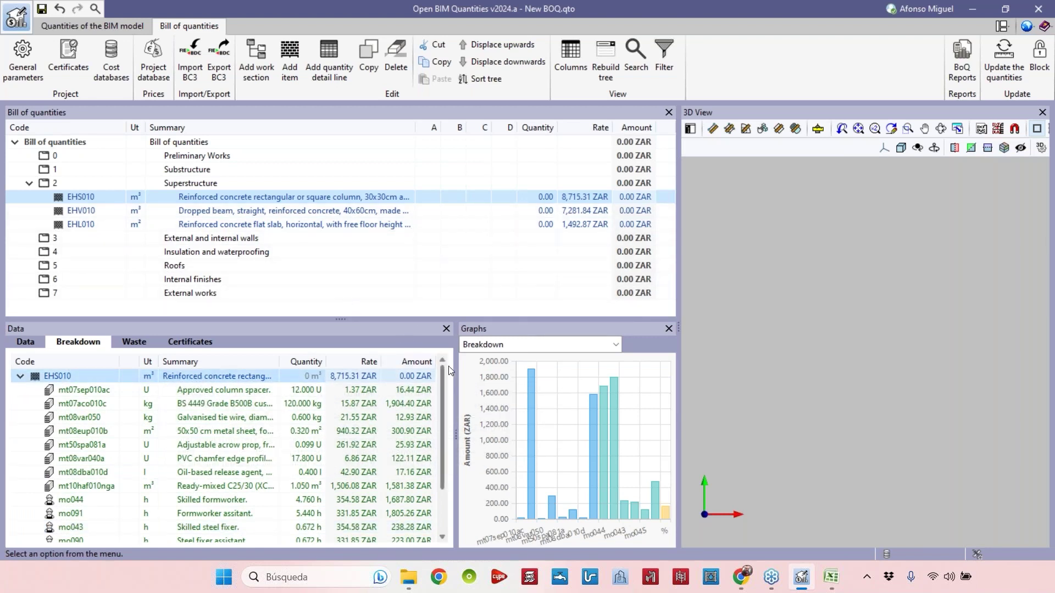
{"action": "left_click_drag", "start_coordinate": [456, 434], "coordinate": [355, 434]}
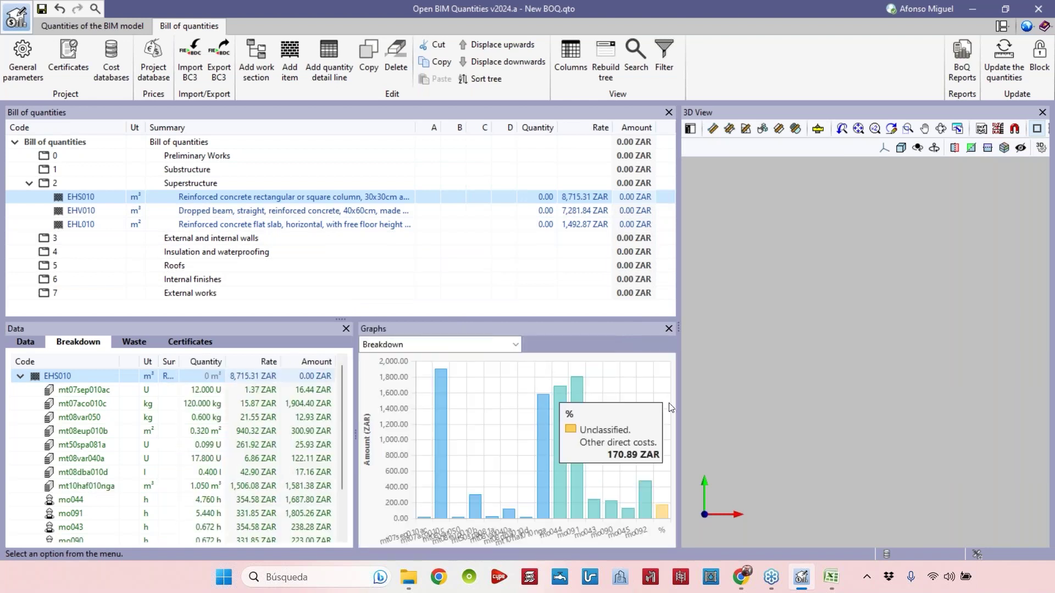
Narrow the 3D view and read graph amounts such as mo091 at 1,805.26 ZAR and mt08eup010b at 300.90 ZAR.
{"action": "left_click_drag", "start_coordinate": [680, 404], "coordinate": [758, 405]}
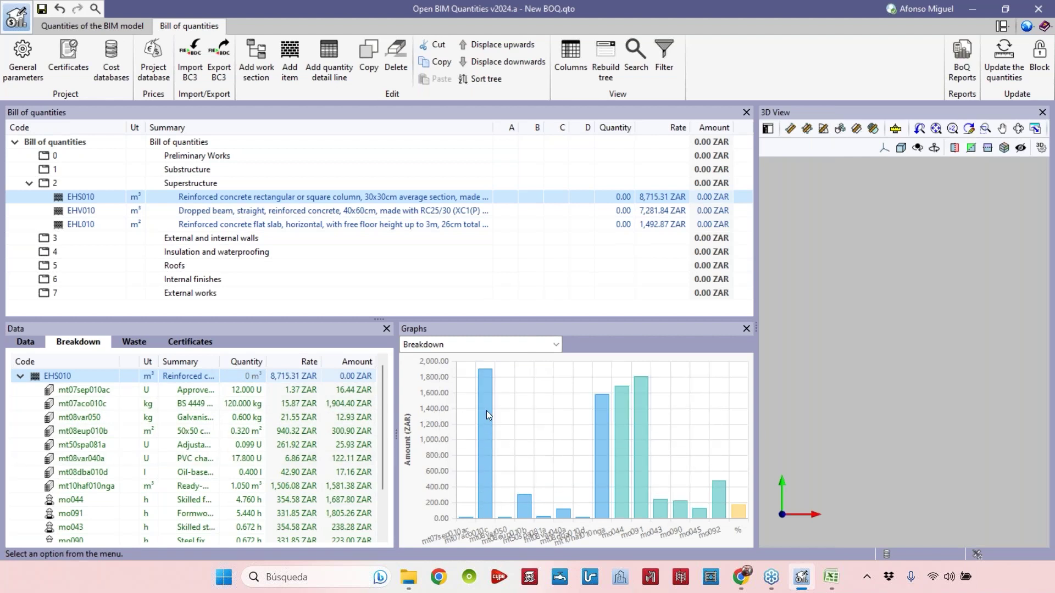
{"action": "mouse_move", "coordinate": [486, 415]}
{"action": "mouse_move", "coordinate": [486, 387]}
{"action": "mouse_move", "coordinate": [636, 431]}
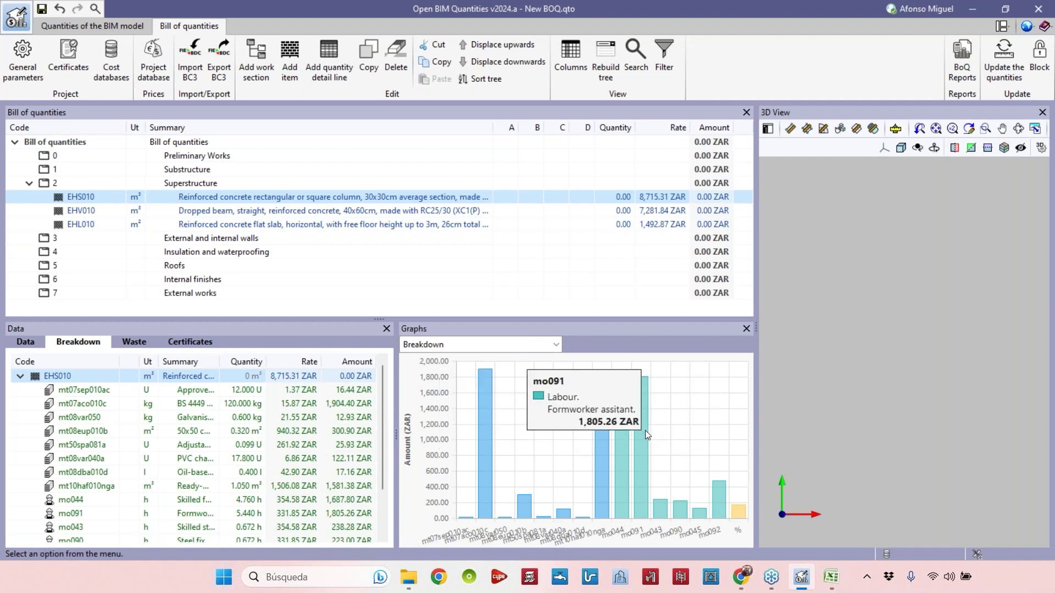
{"action": "mouse_move", "coordinate": [530, 515]}
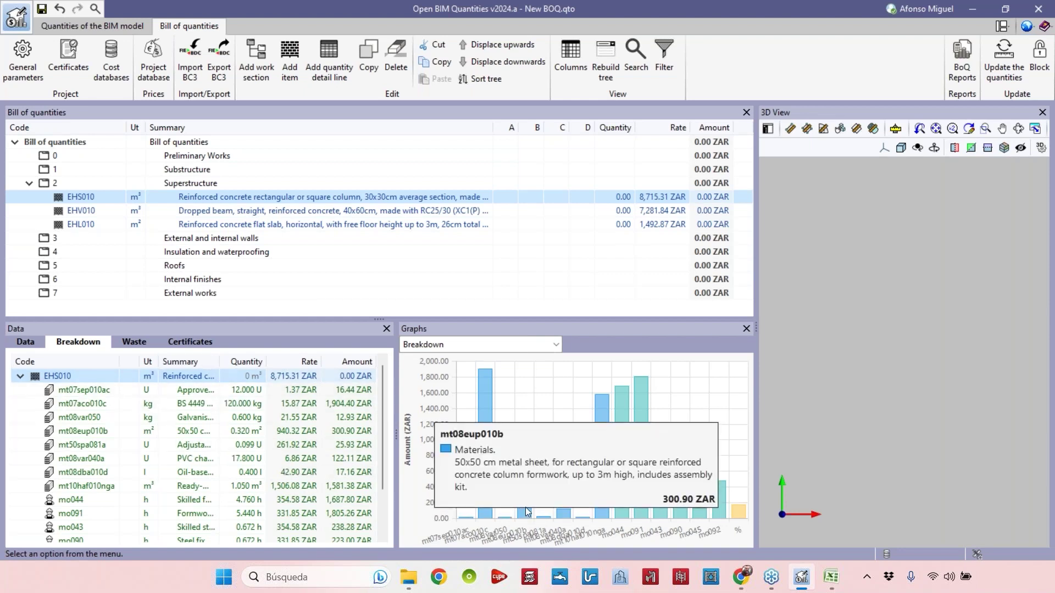
{"action": "left_click", "coordinate": [544, 344]}
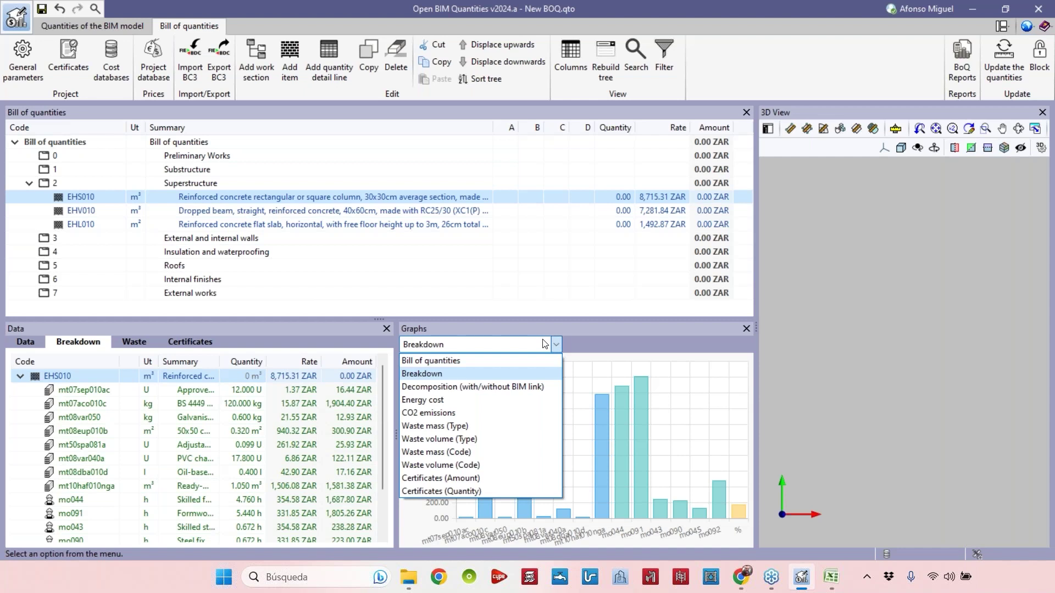
Keep the Breakdown graph type, make the bill taller and widen the 3D view.
{"action": "left_click", "coordinate": [544, 344]}
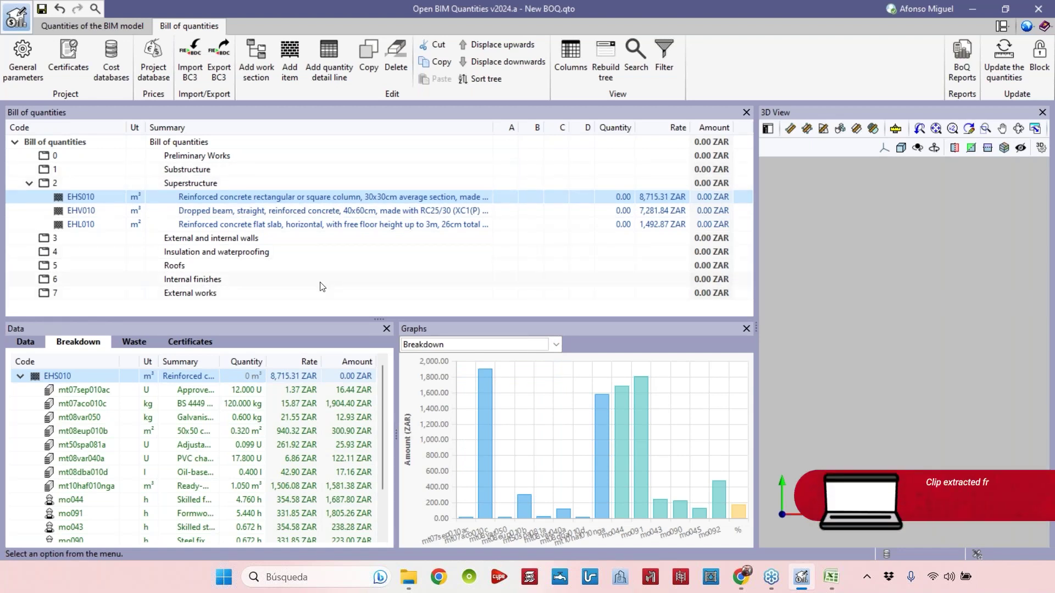
{"action": "left_click_drag", "start_coordinate": [344, 319], "coordinate": [344, 430]}
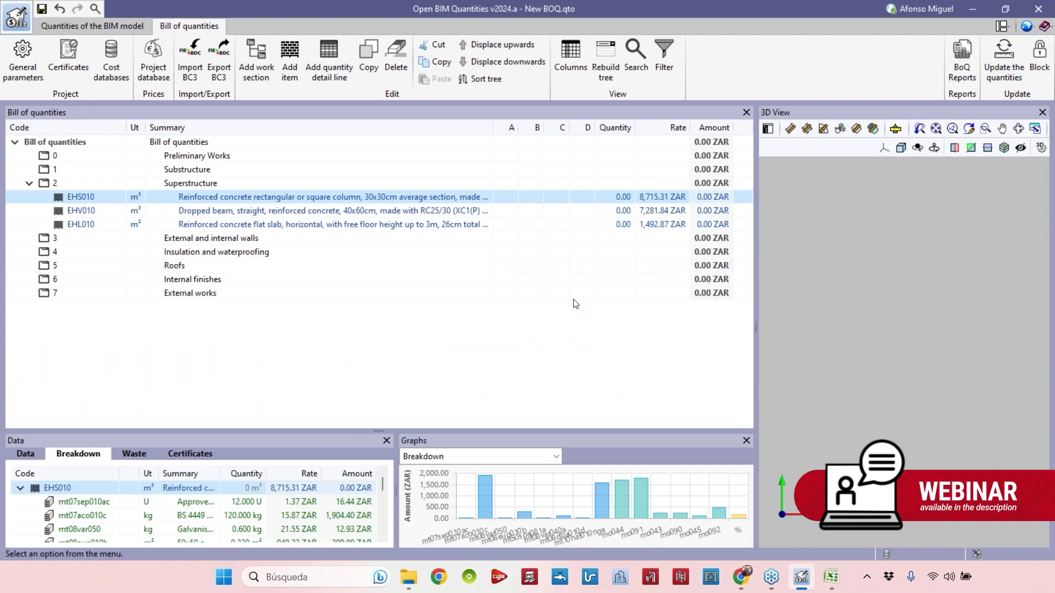
{"action": "left_click_drag", "start_coordinate": [753, 318], "coordinate": [536, 309]}
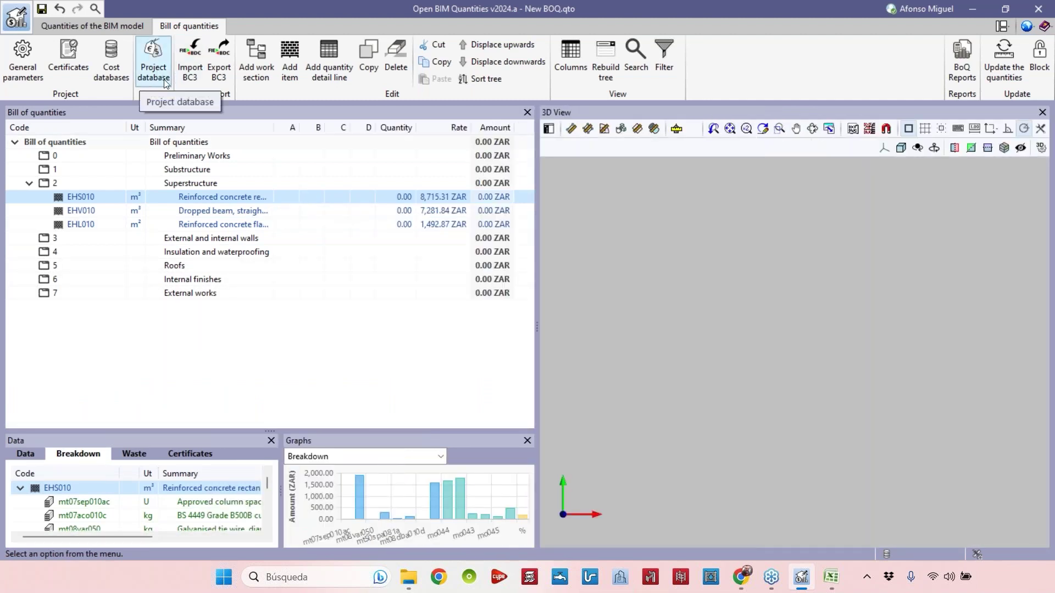